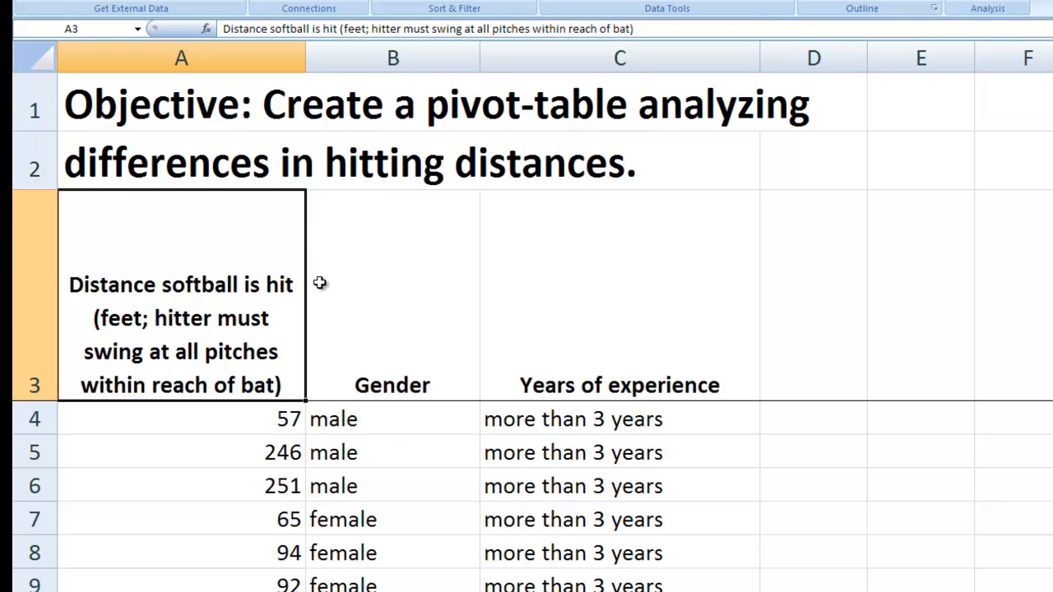
Step: Examine the softball hitting distances in column A from the header down to the last data row
key("Down")
key("Down")
key("Down")
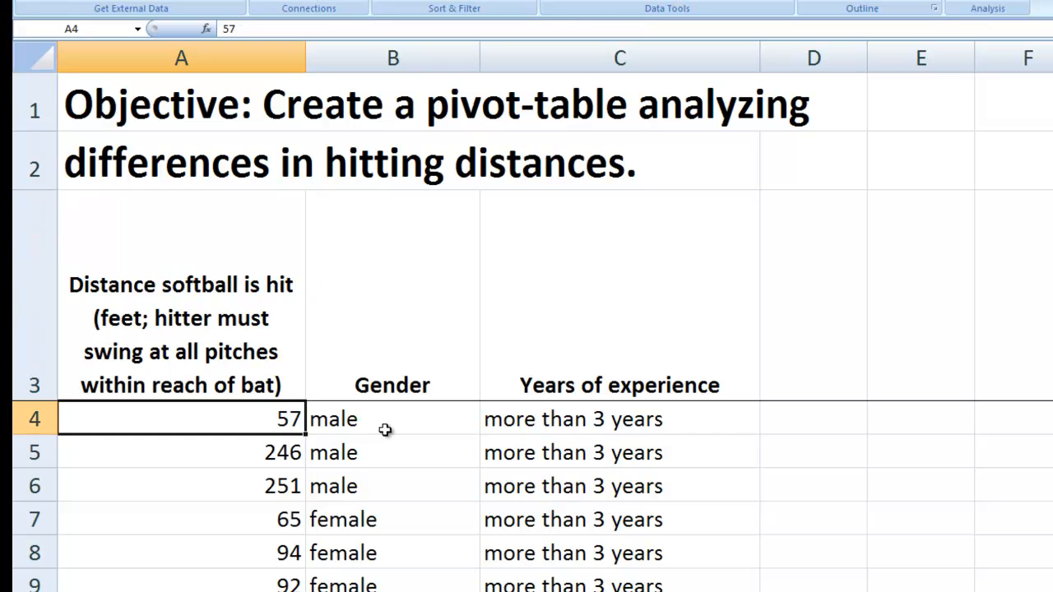
key("Up")
key("Up")
key("Down")
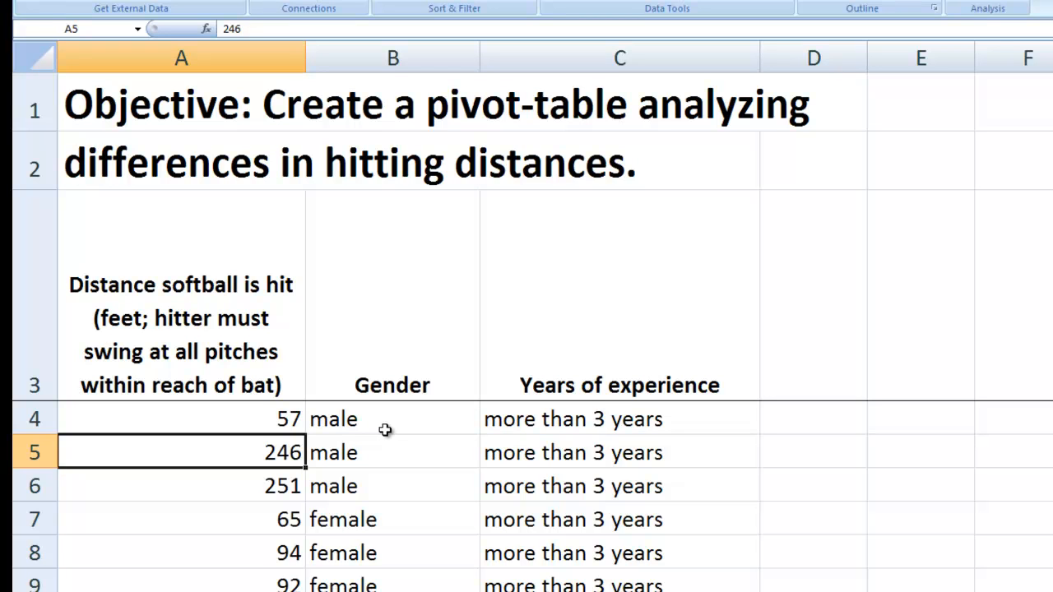
key("ctrl+Down")
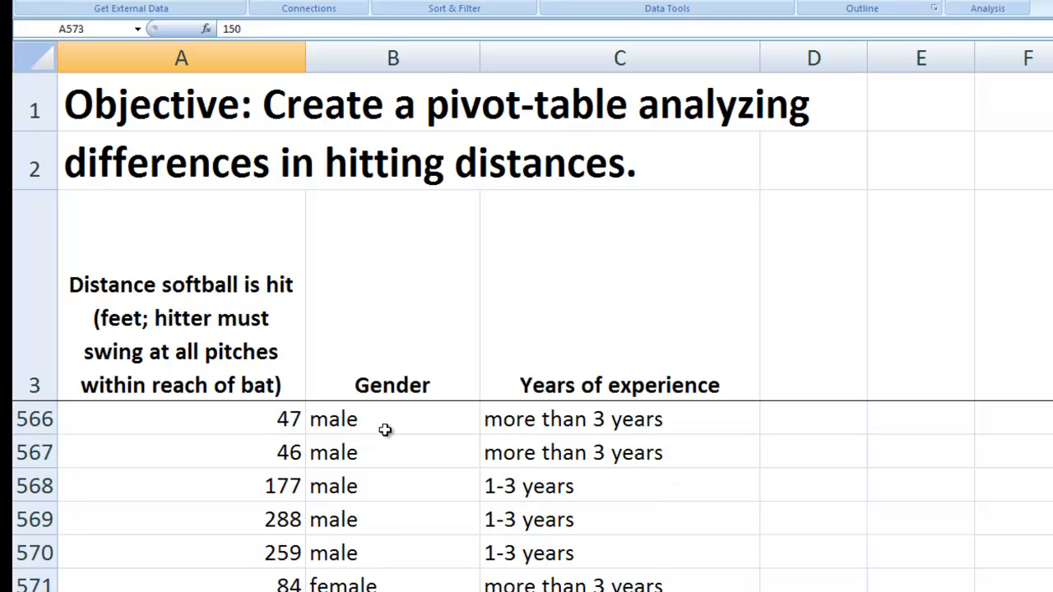
key("Up")
key("Up")
key("Down")
key("Down")
key("ctrl+Up")
key("Down")
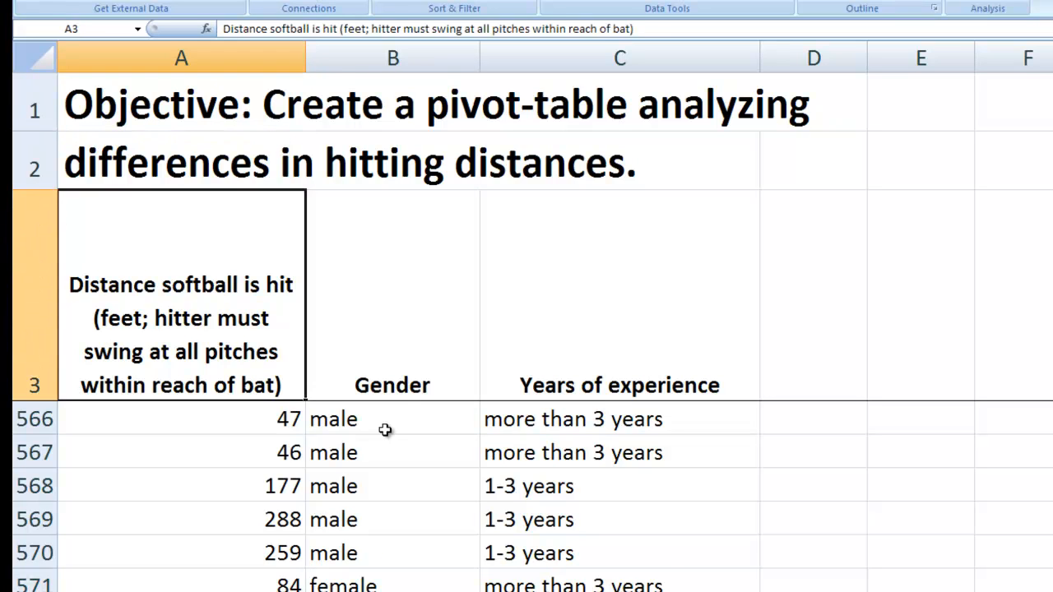
key("Down")
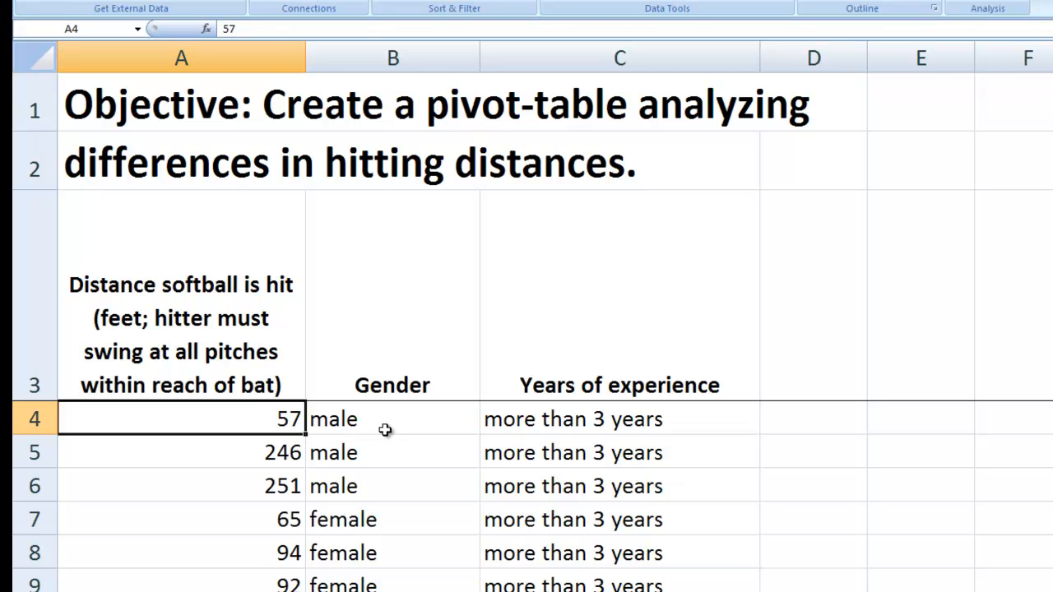
Step: Examine the entries in the Gender column of the softball data
key("Right")
key("Down")
key("Up")
key("Up")
key("Down")
key("Down")
key("Down")
key("Down")
key("Down")
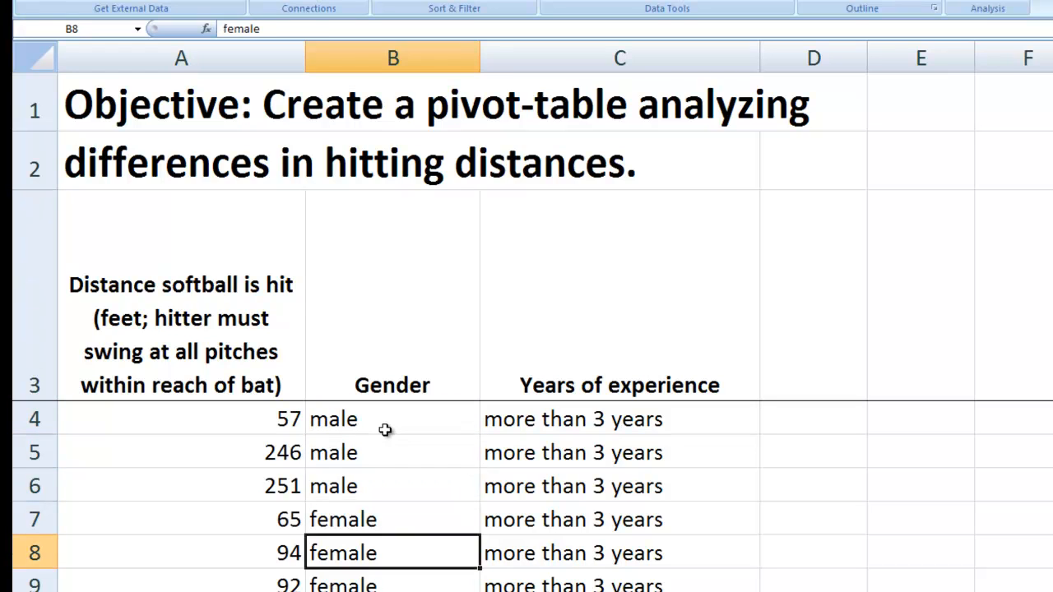
Step: Examine the Years of experience column for the different experience categories used in the data
key("Right")
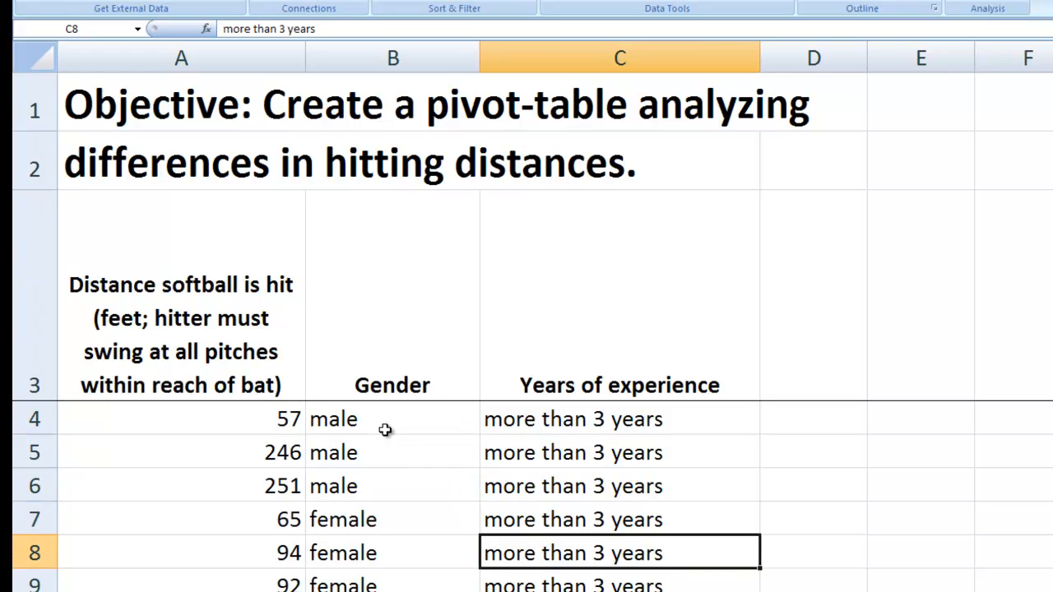
left_click(581, 516)
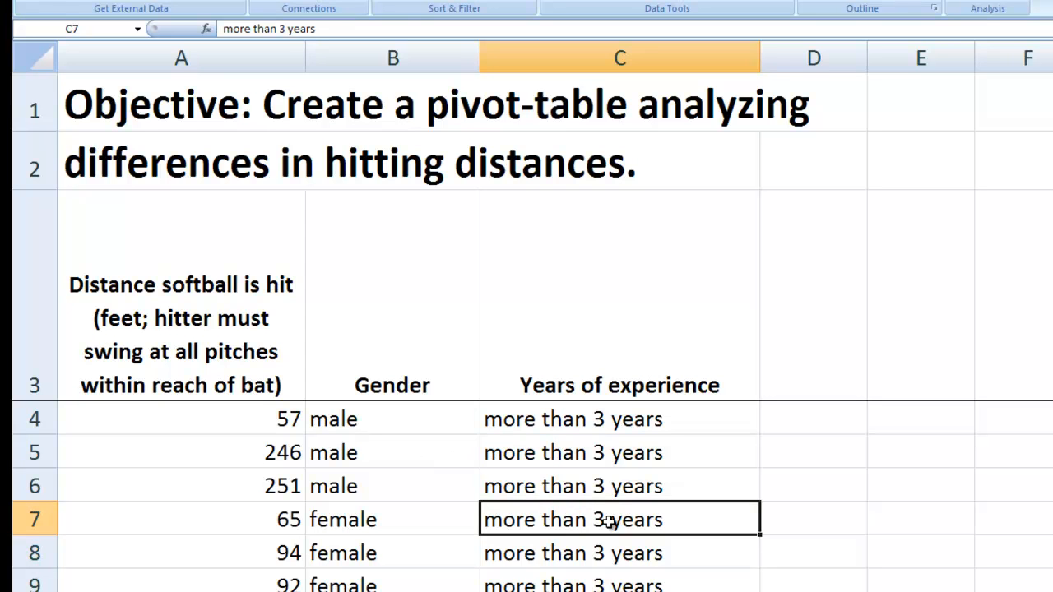
key("Left")
key("Left")
key("Right")
key("Right")
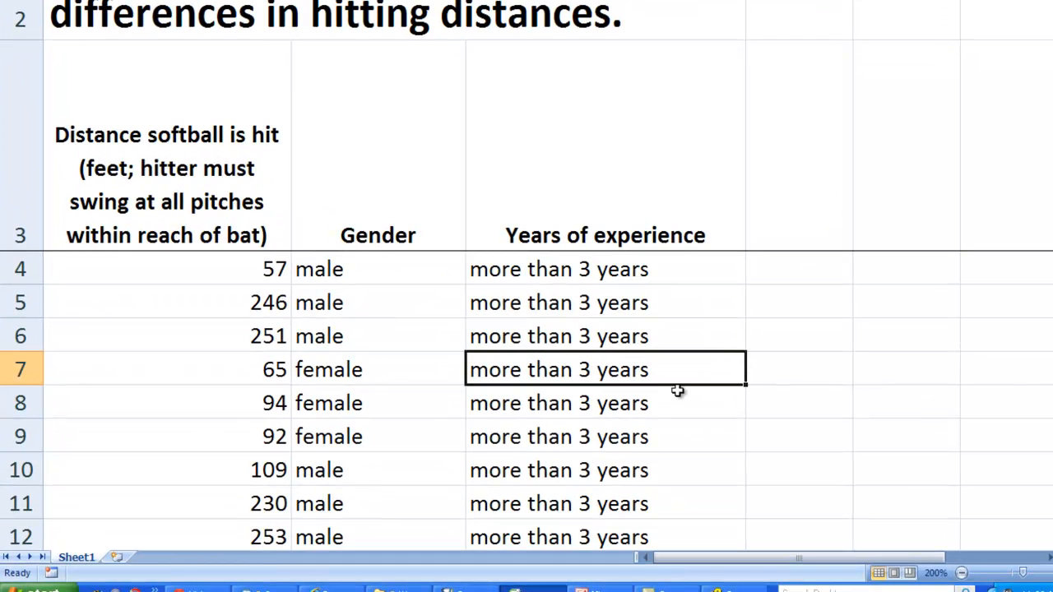
scroll(683, 390, "down", 2)
left_click(585, 439)
scroll(672, 425, "down", 1)
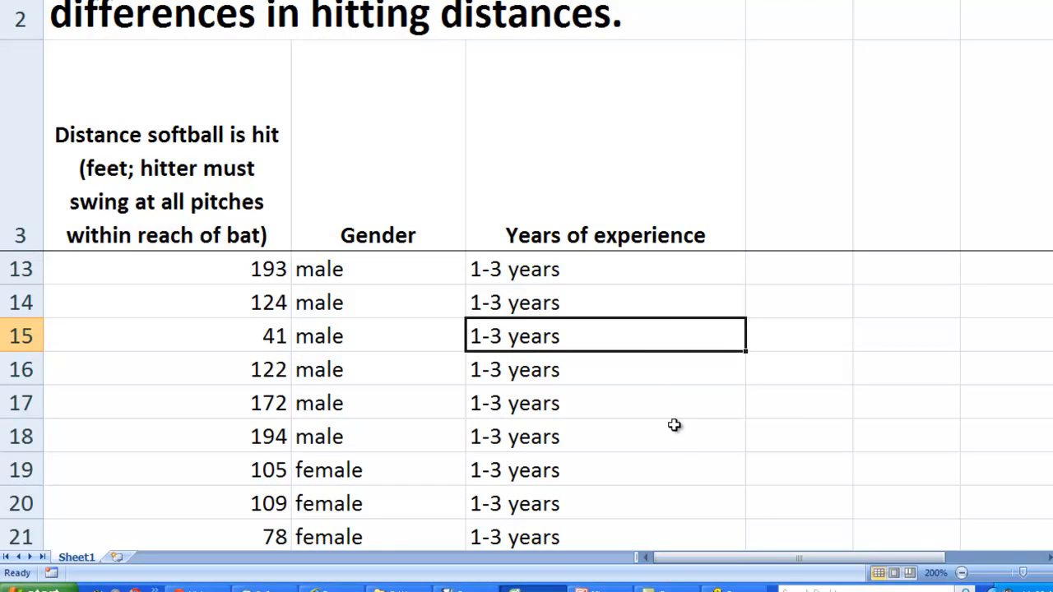
scroll(674, 426, "down", 3)
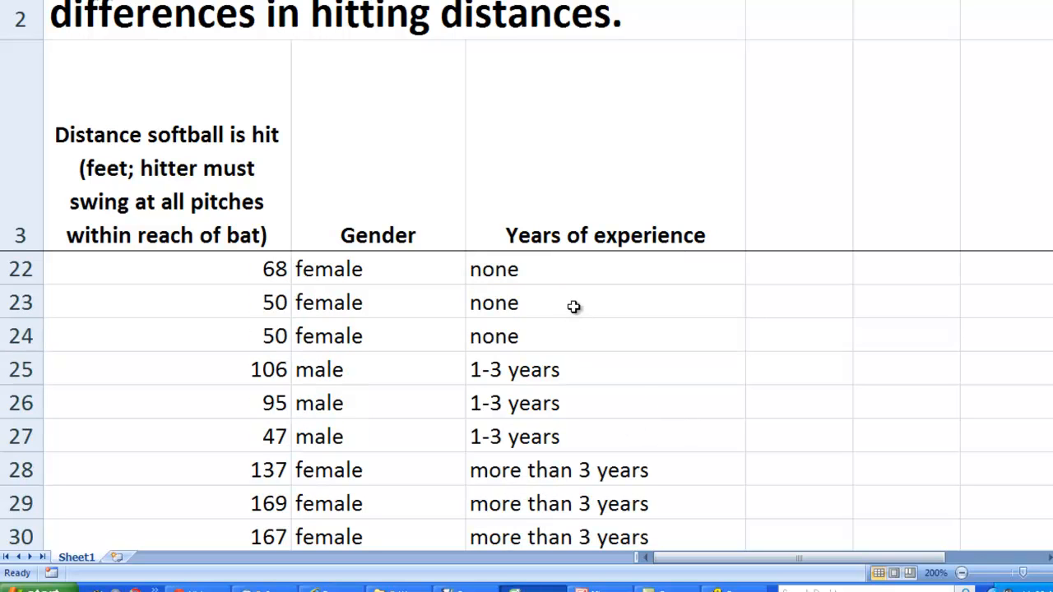
left_click(576, 310)
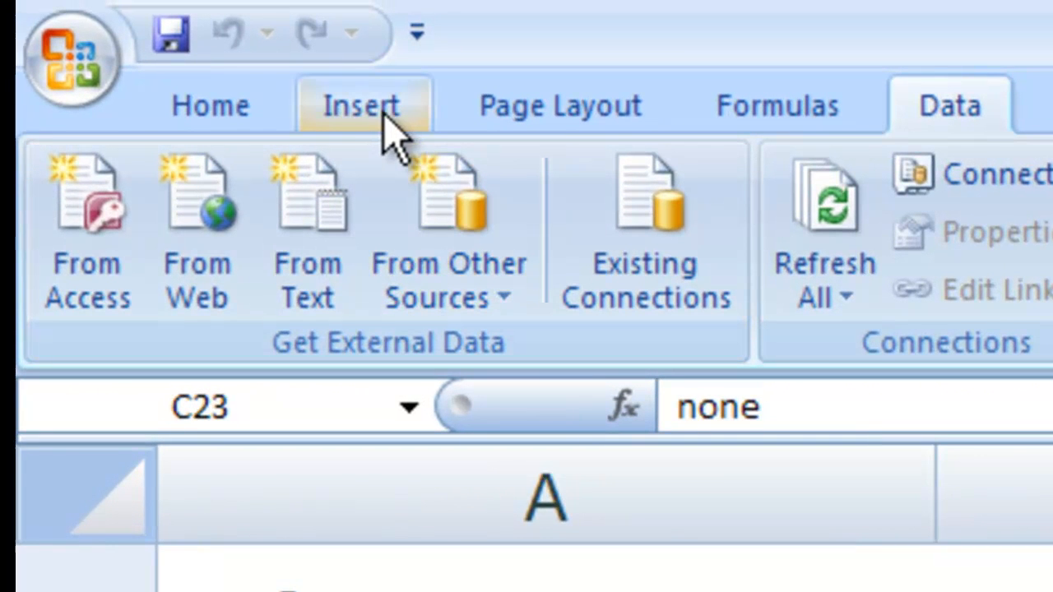
Step: Start a new PivotTable and select the three column headings in row 3 as the beginning of its source range
left_click(394, 131)
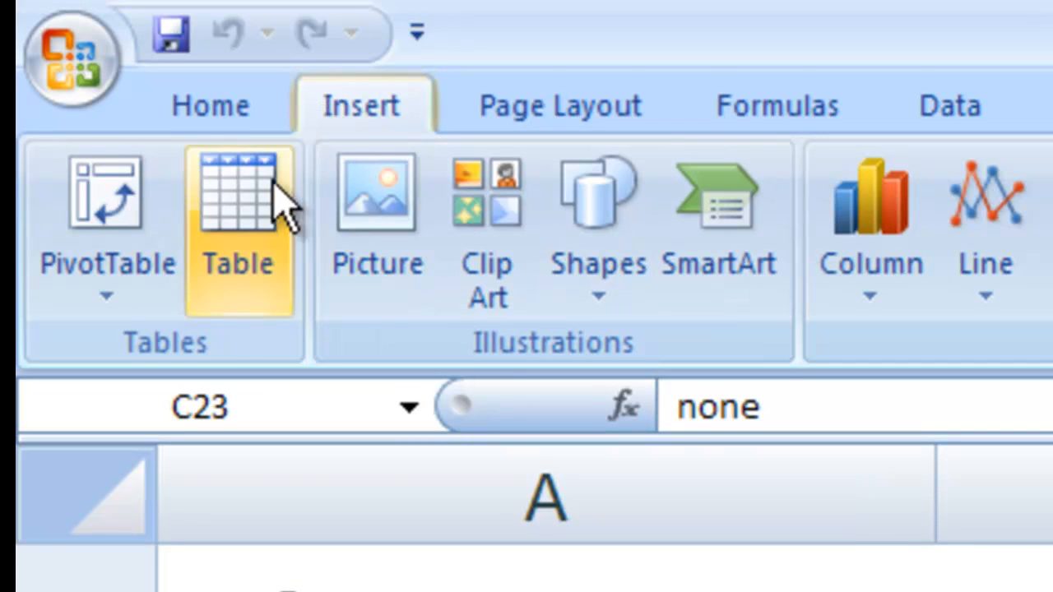
left_click(104, 298)
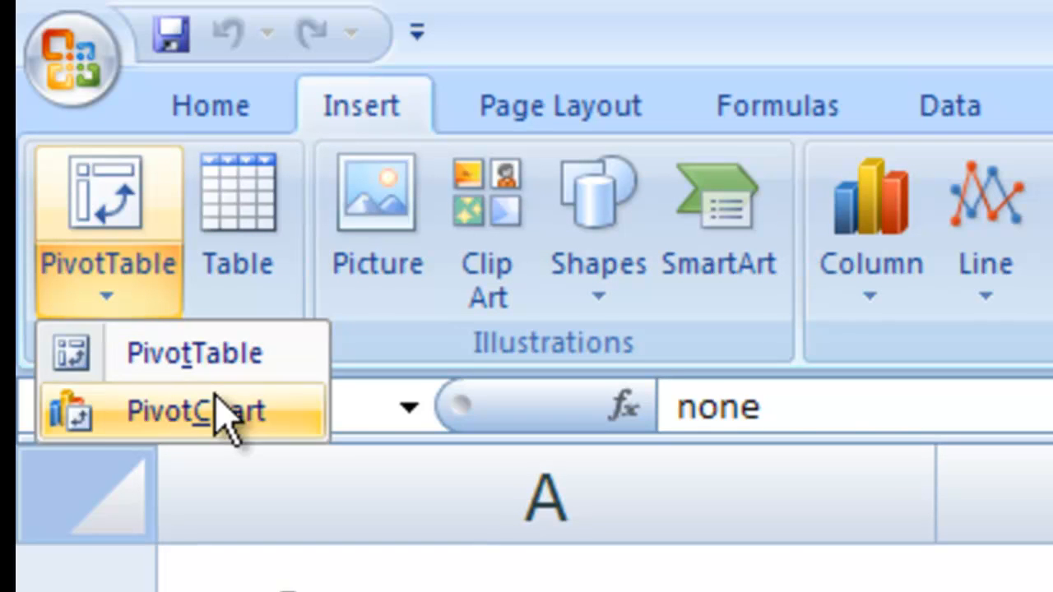
left_click(239, 362)
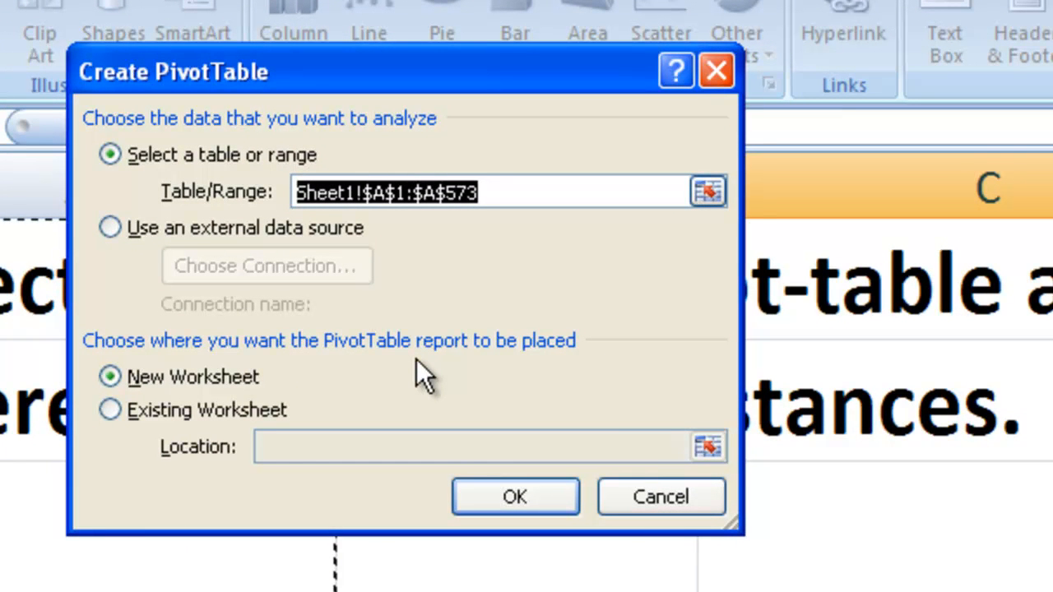
left_click(707, 191)
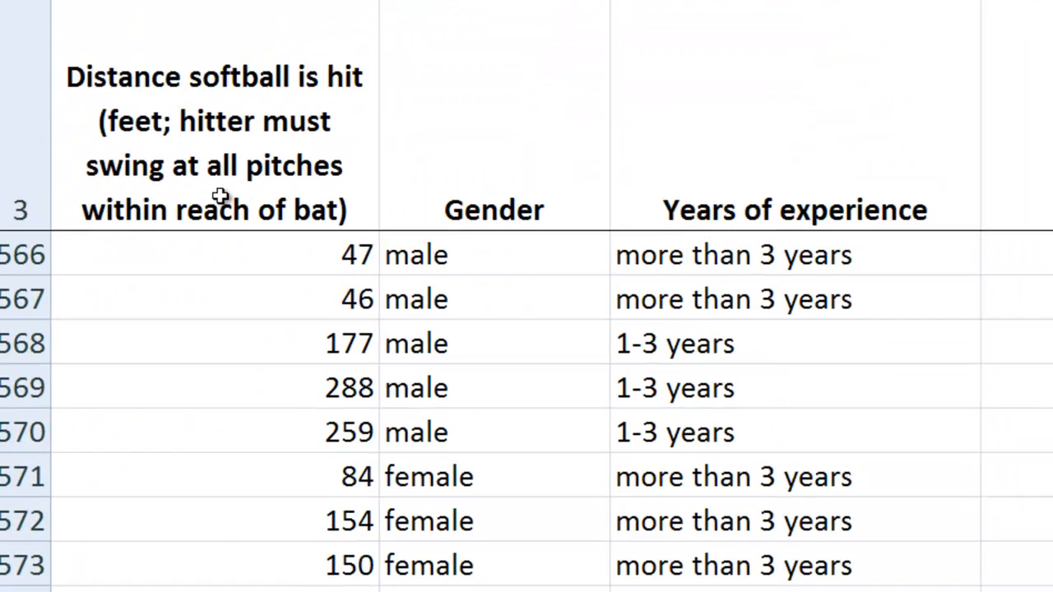
left_click(221, 195)
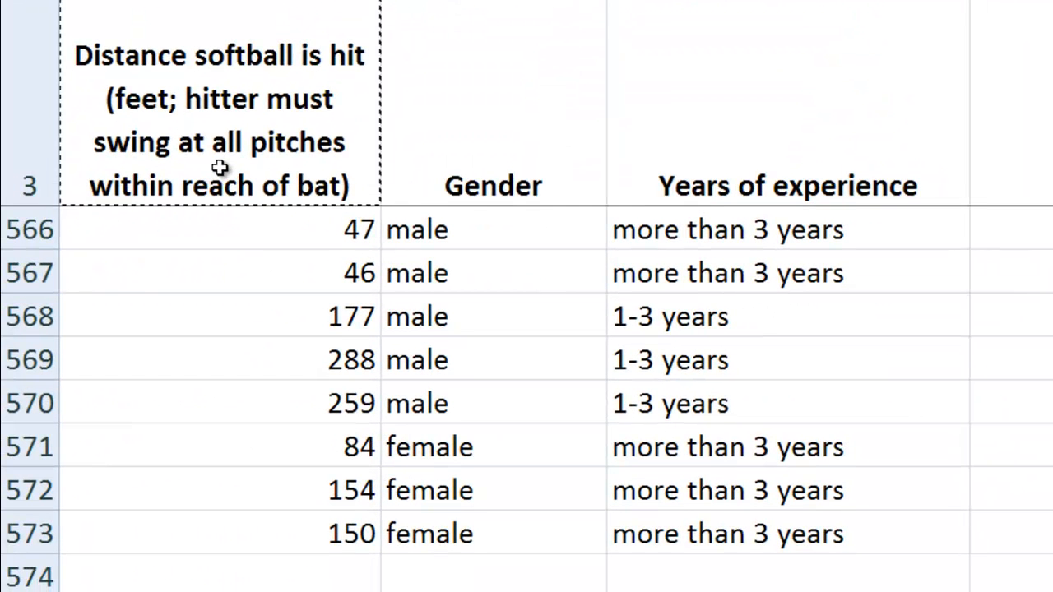
key("ctrl+shift+Right")
key("shift+Down")
key("shift+Up")
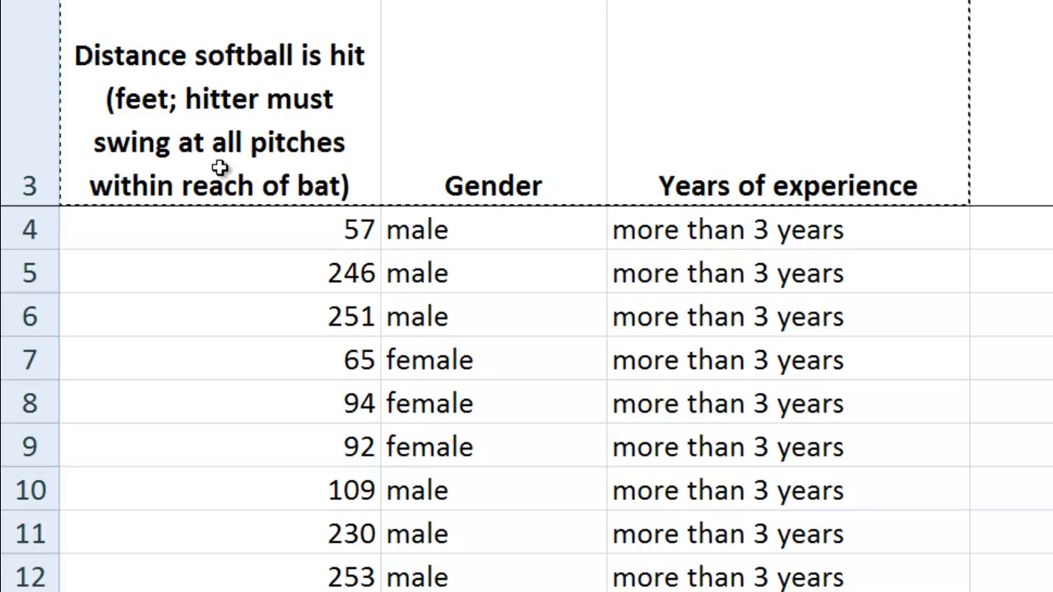
Step: Extend the source range to Sheet1!$A$3:$C$573 and create the PivotTable on a new worksheet
key("shift+Left")
key("shift+Left")
key("shift+Right")
key("shift+Right")
key("shift+Down")
key("shift+Down")
key("shift+Down")
key("shift+Down")
key("ctrl+shift+Down")
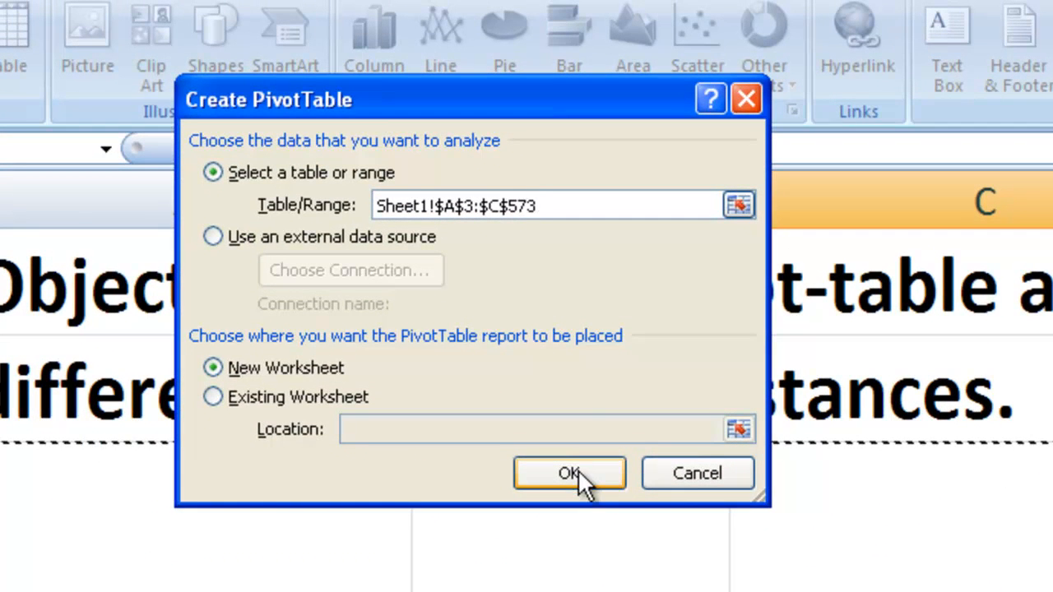
left_click(575, 476)
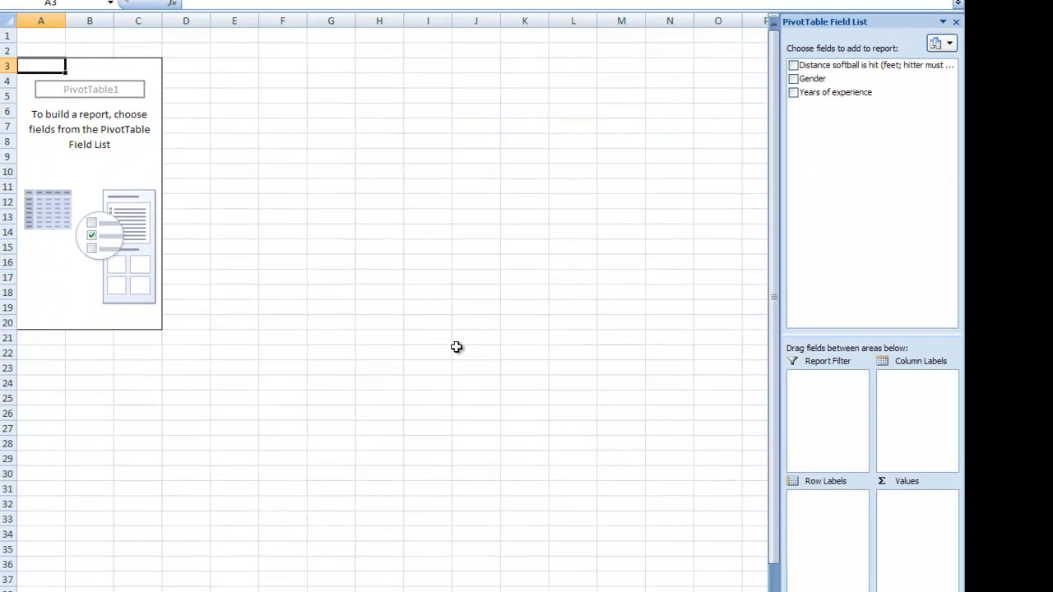
Step: Check how the field list responds to selecting cells outside the PivotTable area and back inside it
scroll(386, 197, "up", 3)
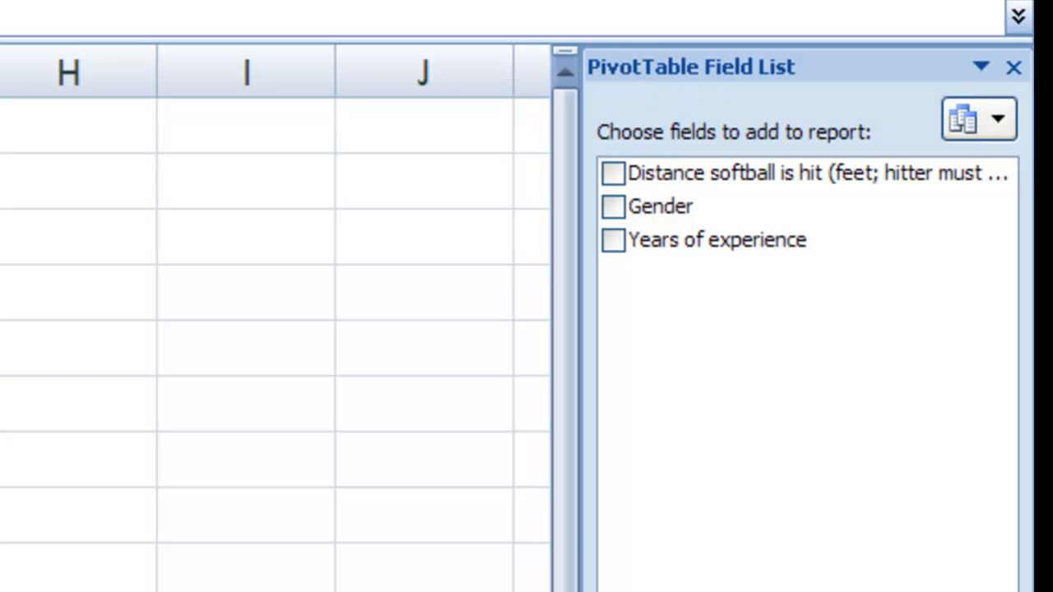
left_click(527, 96)
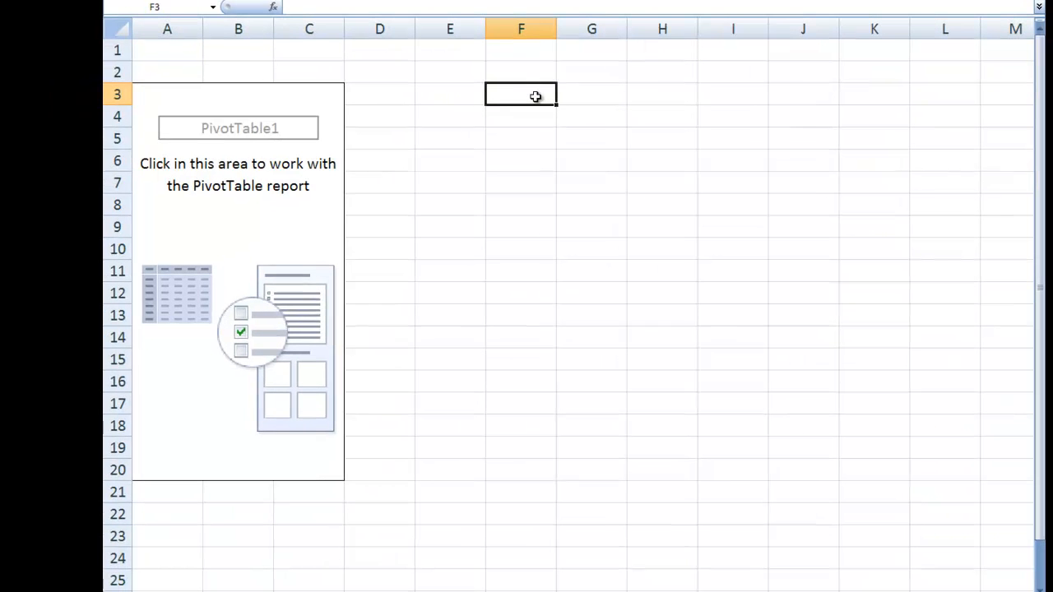
left_click(642, 133)
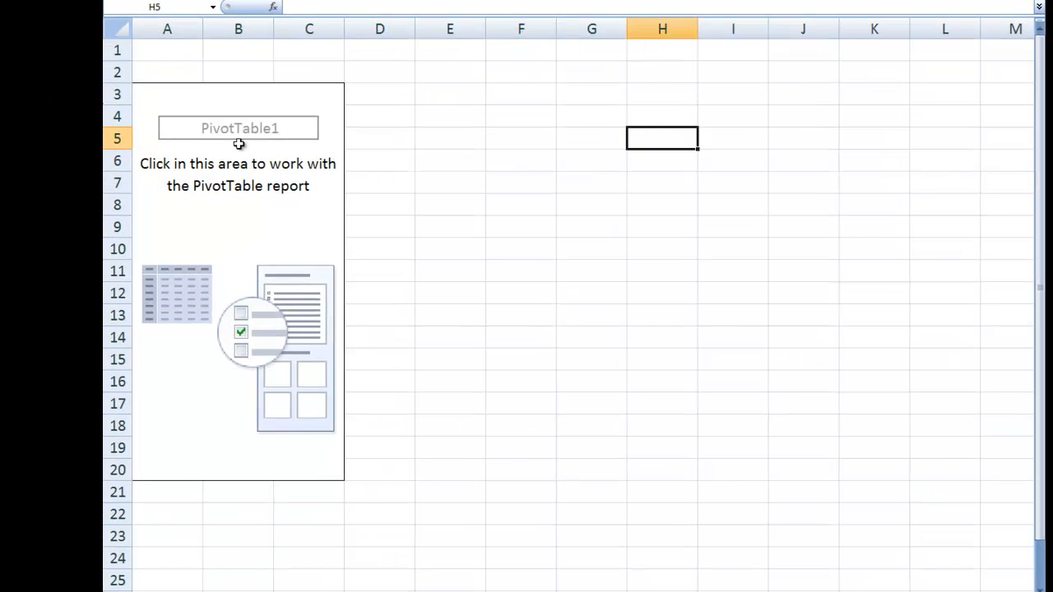
left_click(511, 189)
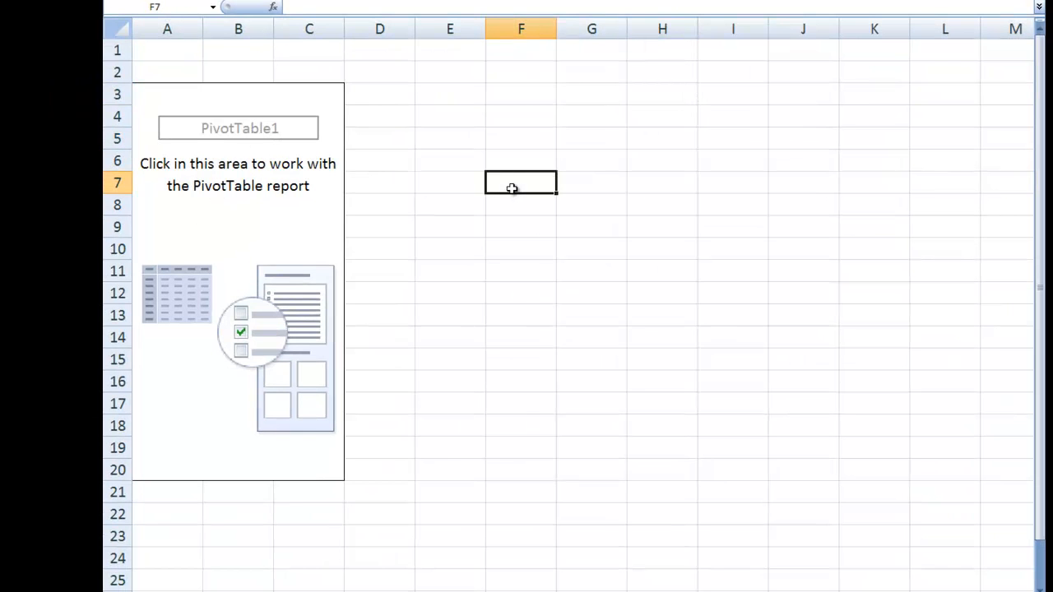
left_click(230, 217)
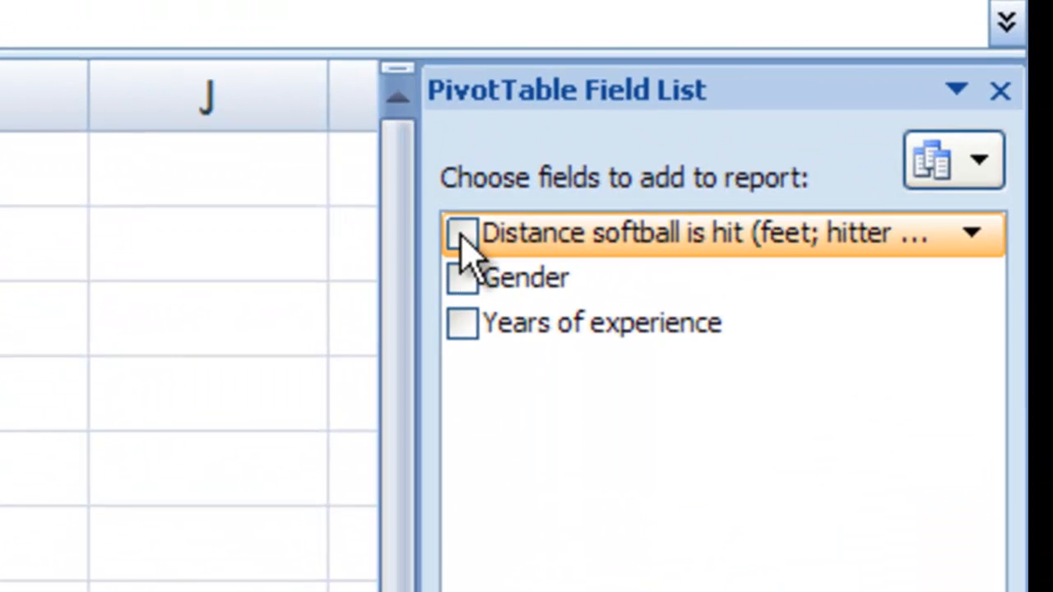
Step: Add the Distance softball is hit field to the PivotTable values and inspect its heading and result cells
left_click(464, 233)
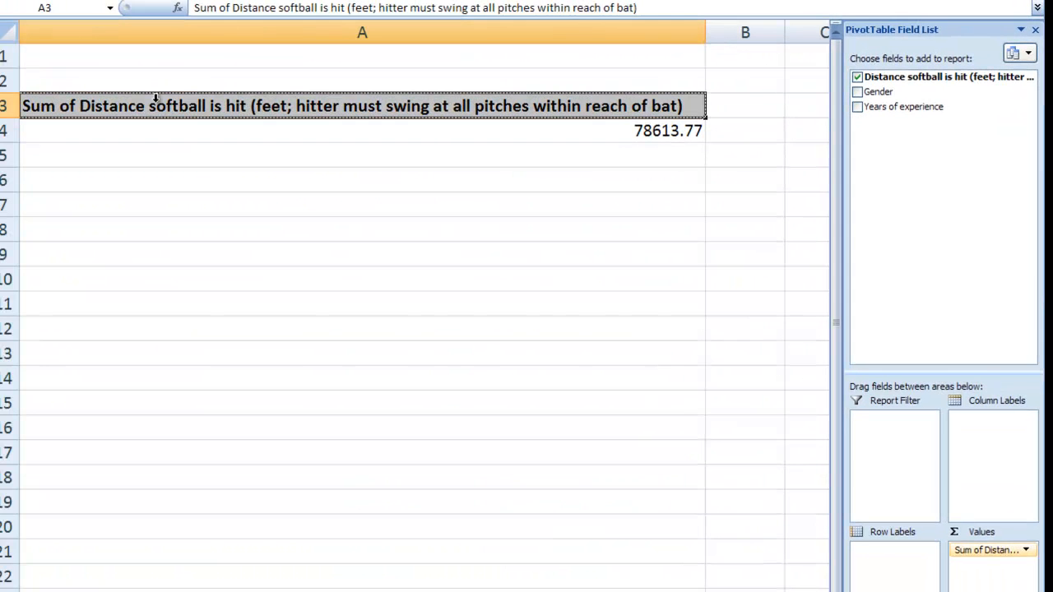
key("Down")
key("Up")
key("Down")
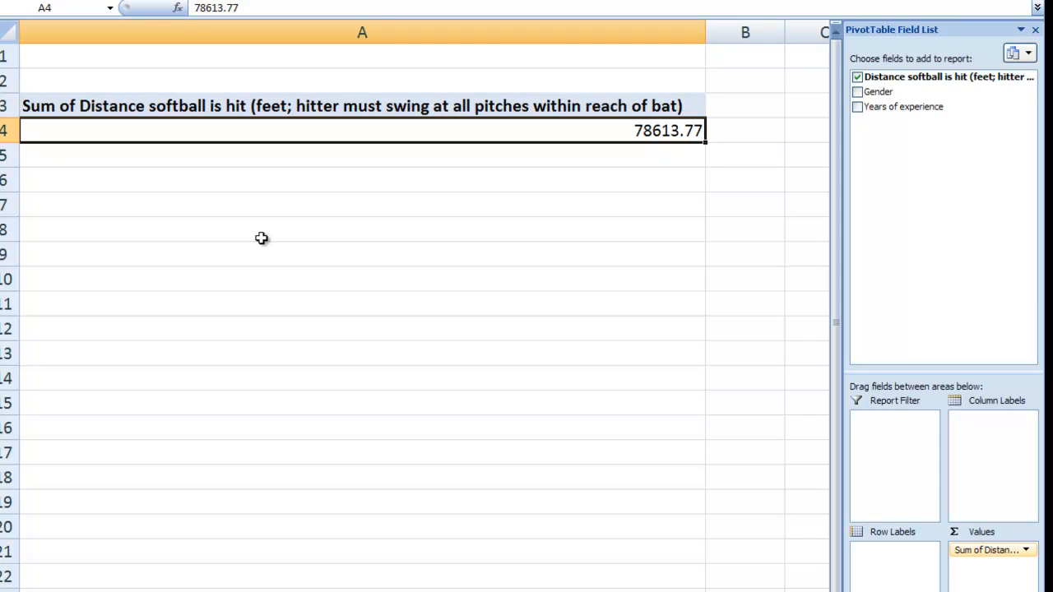
key("Up")
key("ctrl+c")
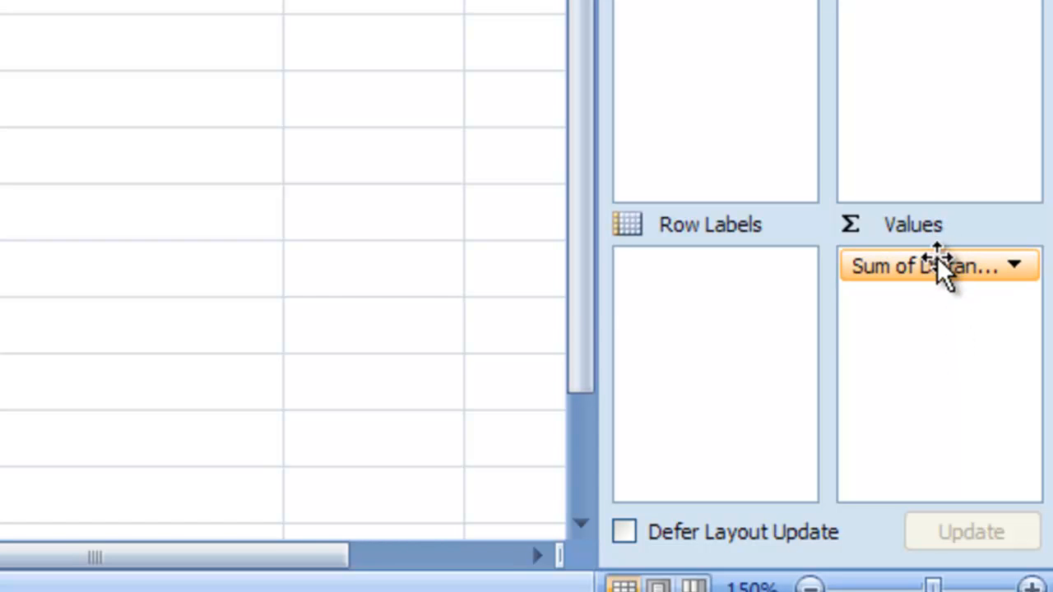
Step: Change the distance value field to be summarized by Average and inspect the updated heading and result cells
left_click(931, 270)
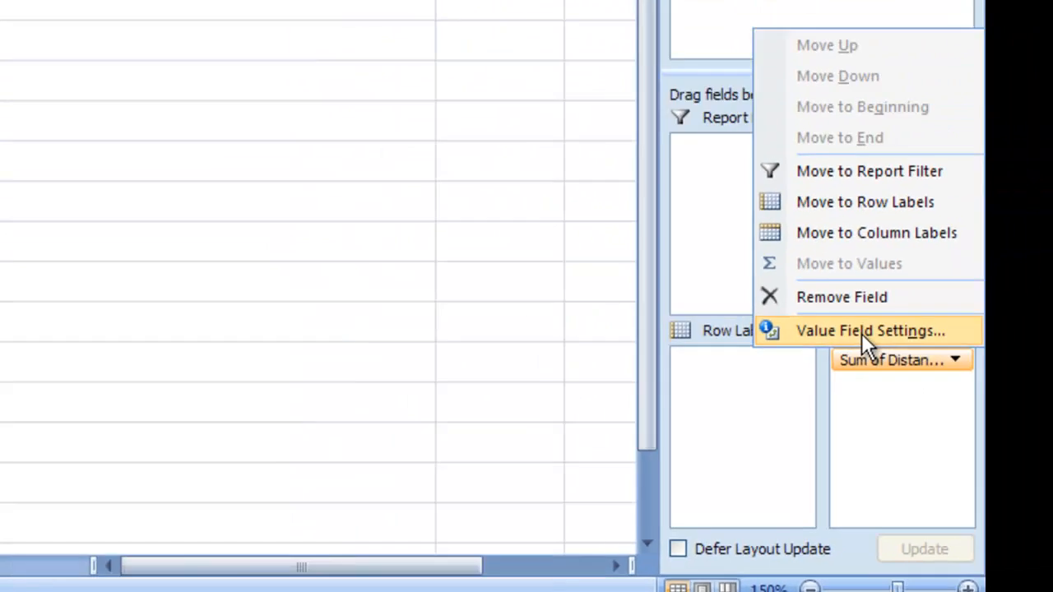
left_click(883, 230)
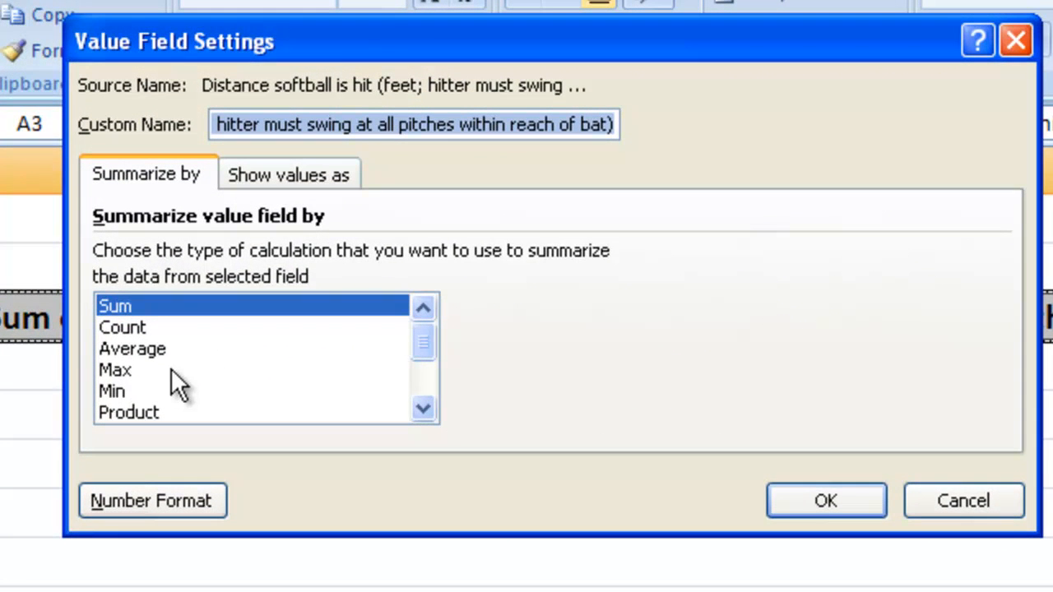
left_click(162, 345)
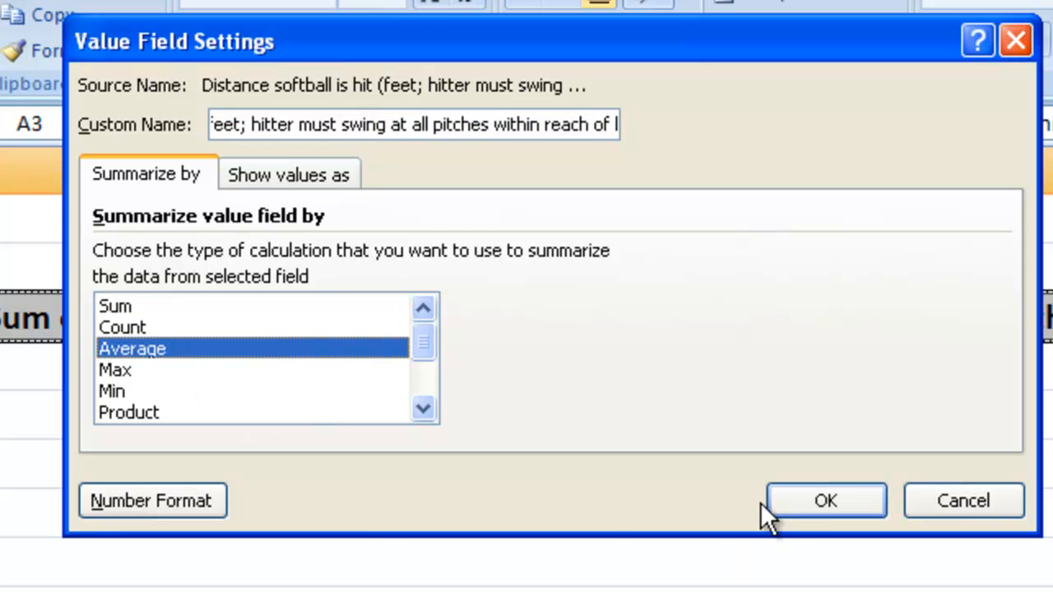
left_click(793, 500)
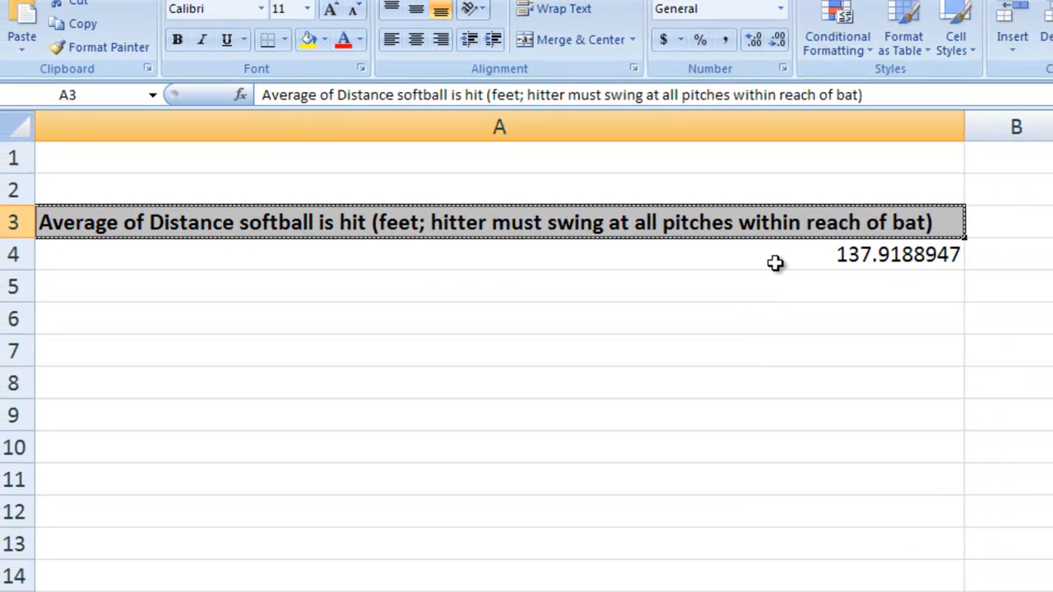
left_click(142, 222)
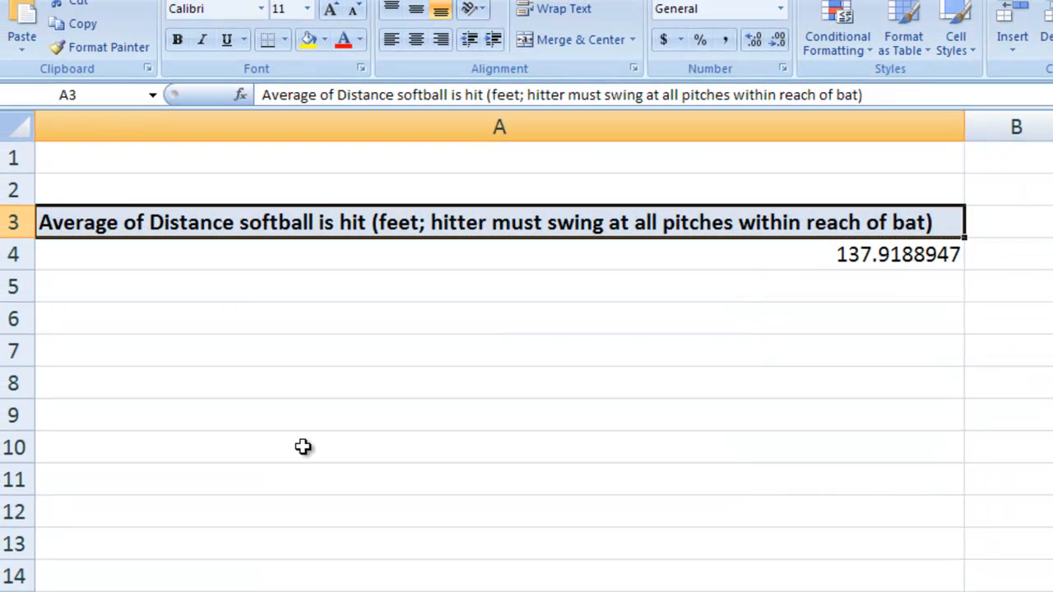
left_click(774, 264)
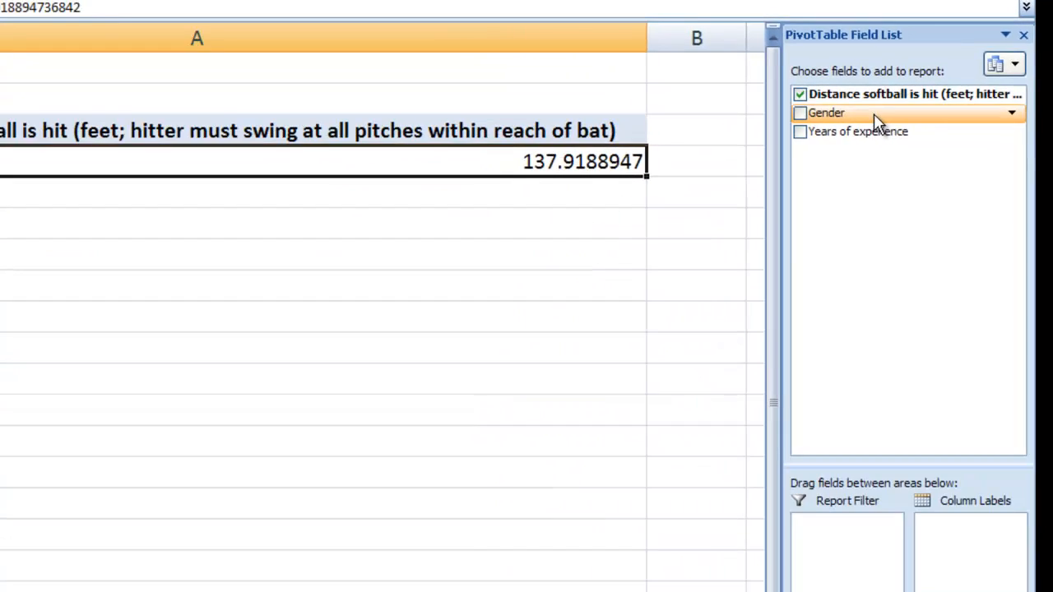
Step: Add the Gender field to the PivotTable's row labels
left_click_drag(825, 218, 775, 347)
left_click_drag(877, 119, 883, 520)
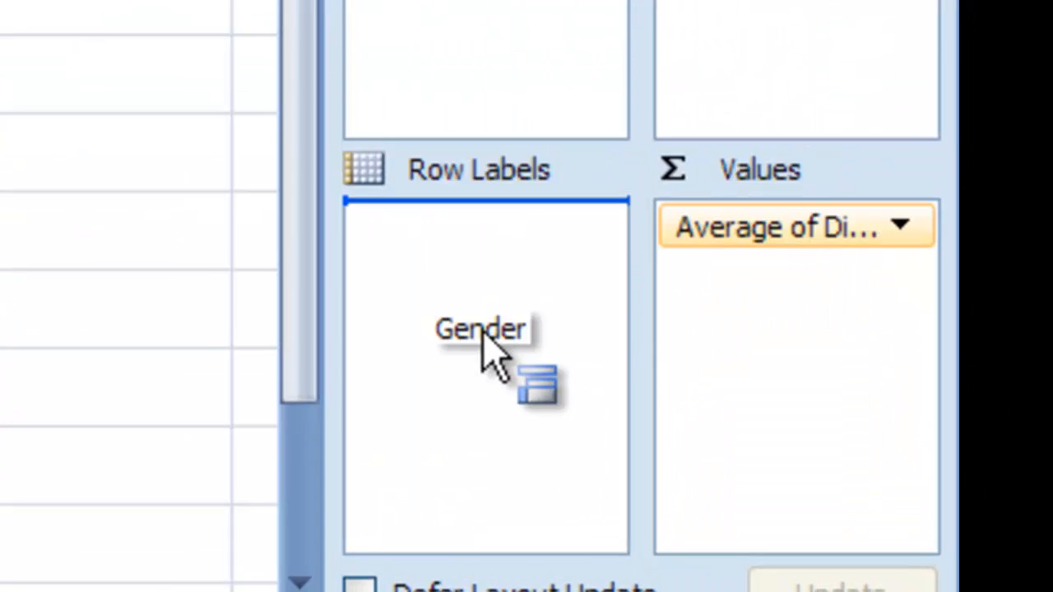
Step: Place the Gender field in the PivotTable's row labels and narrow the average distance column
left_click_drag(483, 337, 483, 337)
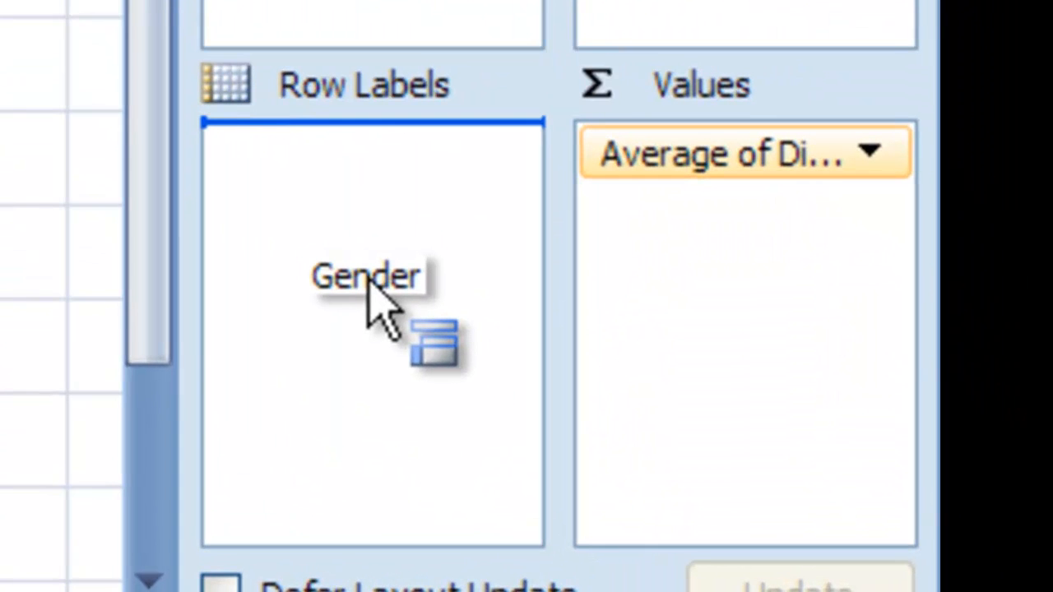
left_click_drag(372, 284, 385, 277)
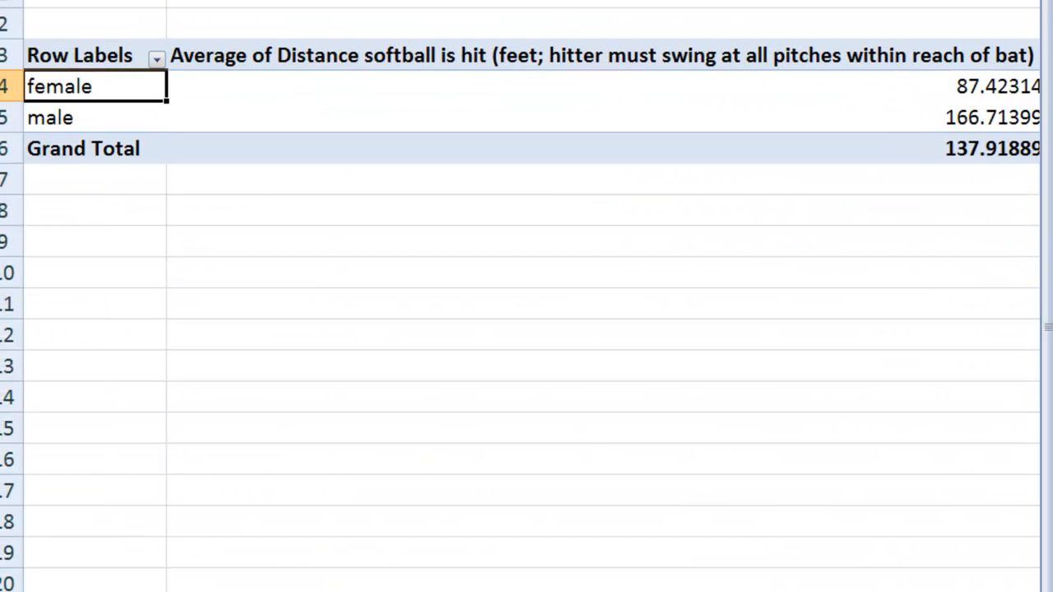
scroll(531, 313, "right", 1)
left_click_drag(925, 0, 578, 0)
left_click(1018, 590)
scroll(526, 296, "left", 1)
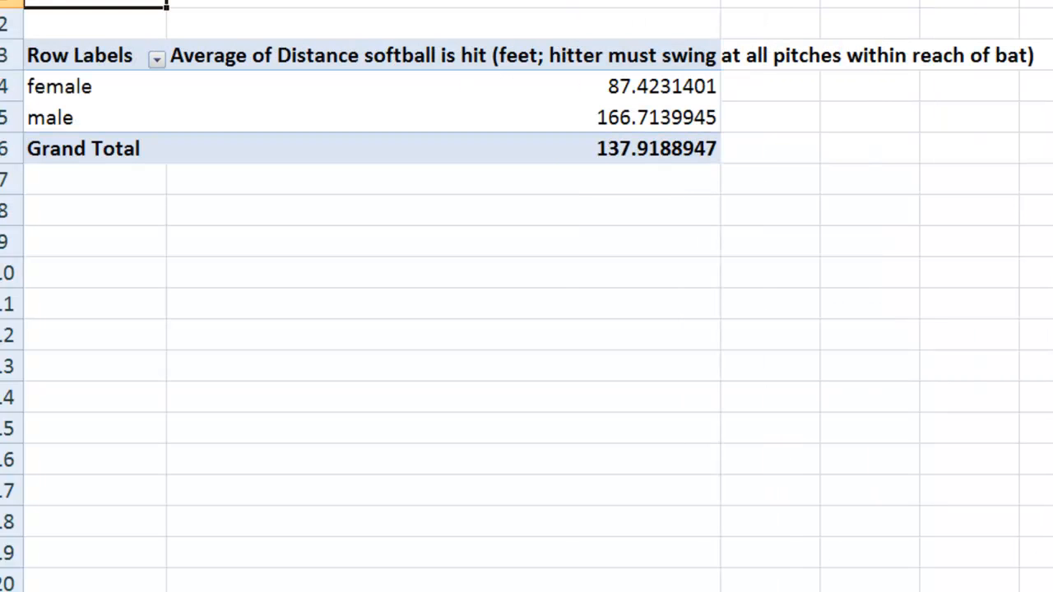
Step: Inspect the female and male average rows and add the Years of experience field below Gender in the row labels
left_click(47, 87)
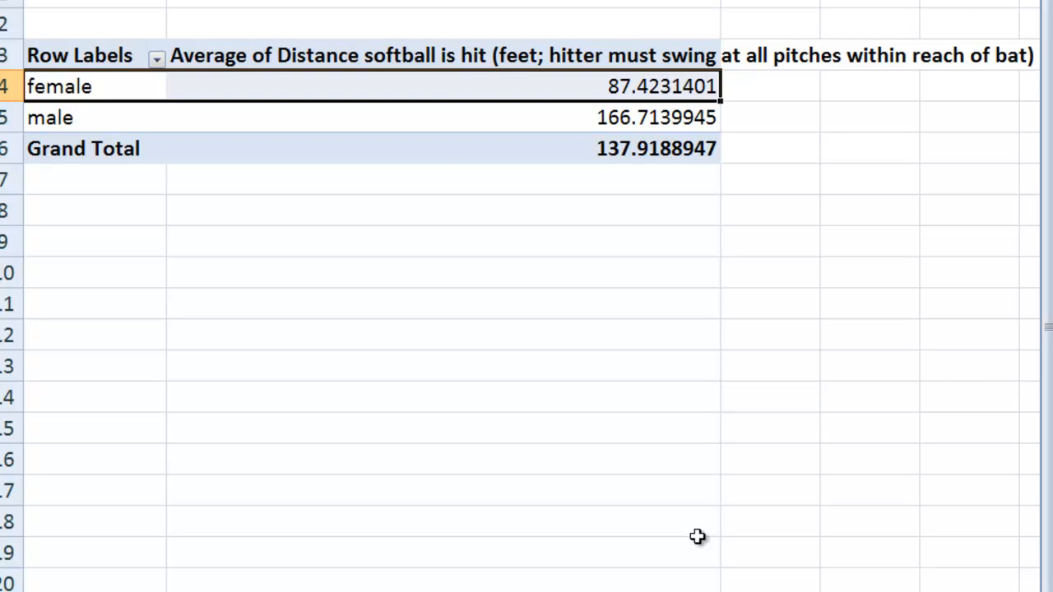
key("Down")
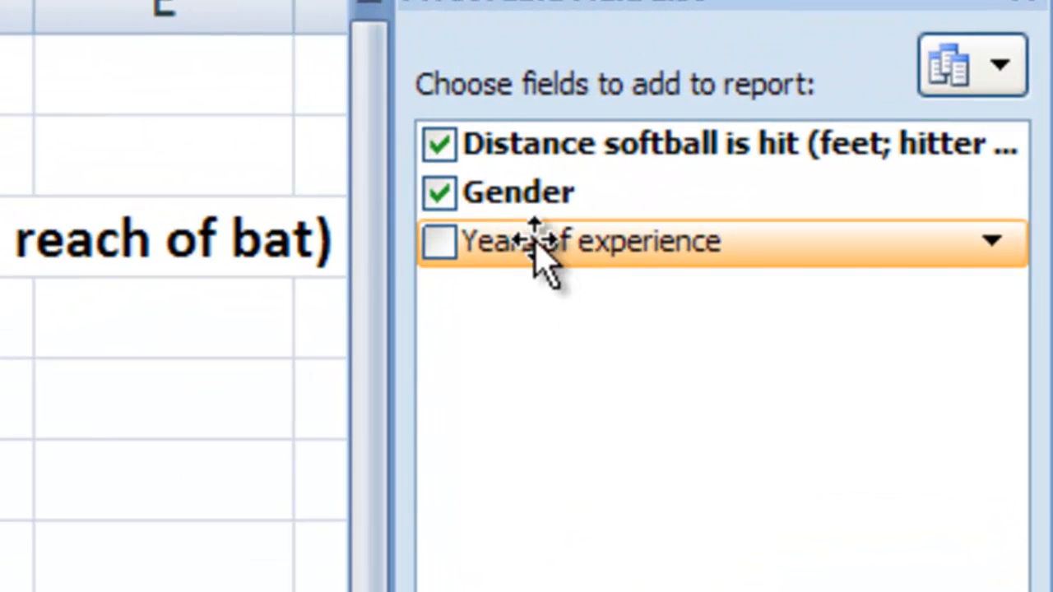
left_click_drag(535, 244, 505, 568)
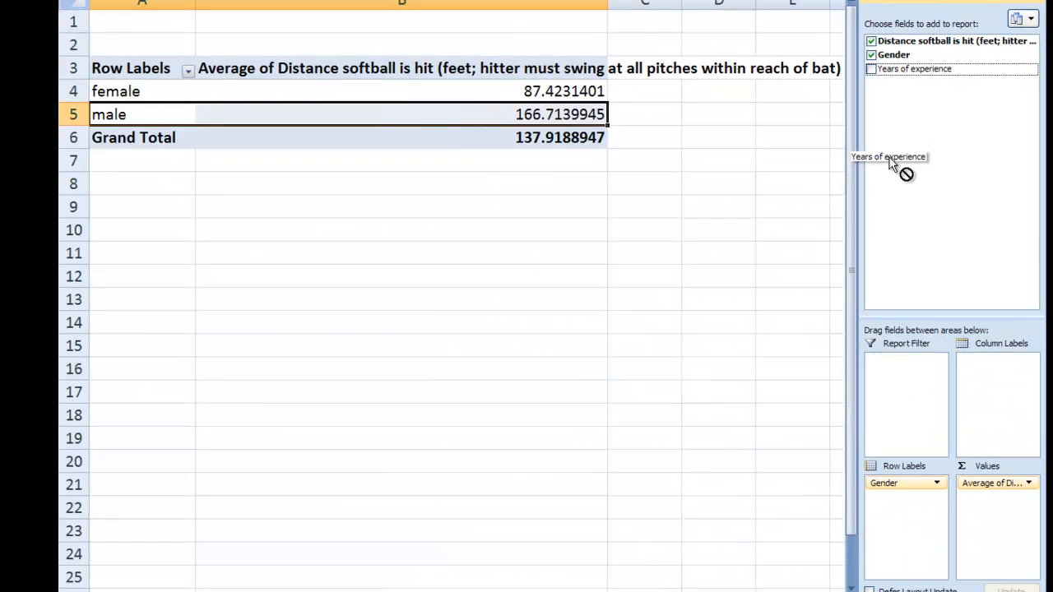
left_click_drag(890, 159, 906, 510)
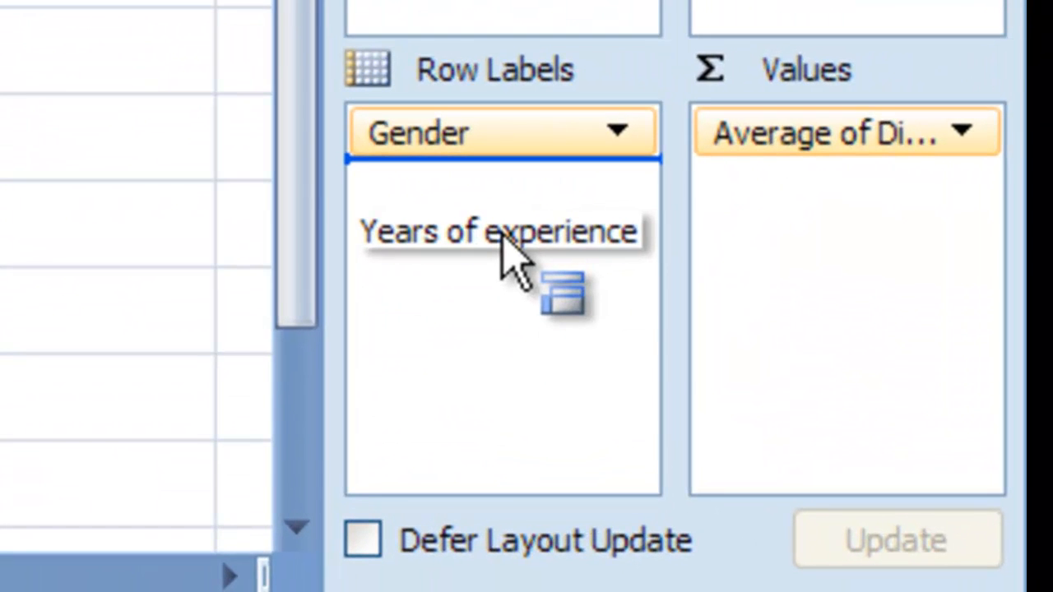
left_click_drag(501, 232, 503, 232)
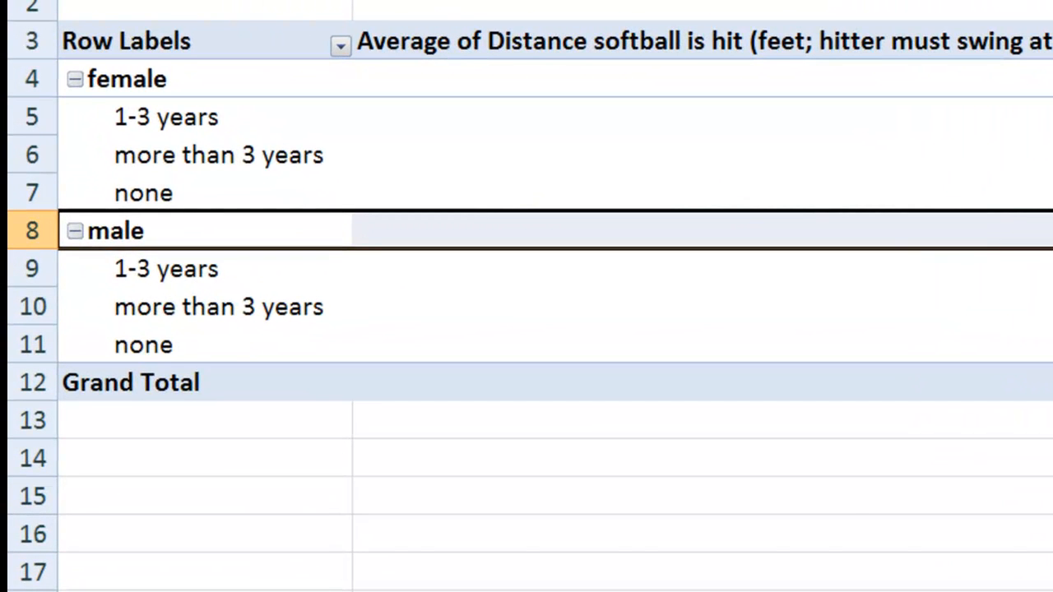
Step: Narrow column B again so the experience labels and their average distances fit in view together
scroll(543, 297, "right", 1)
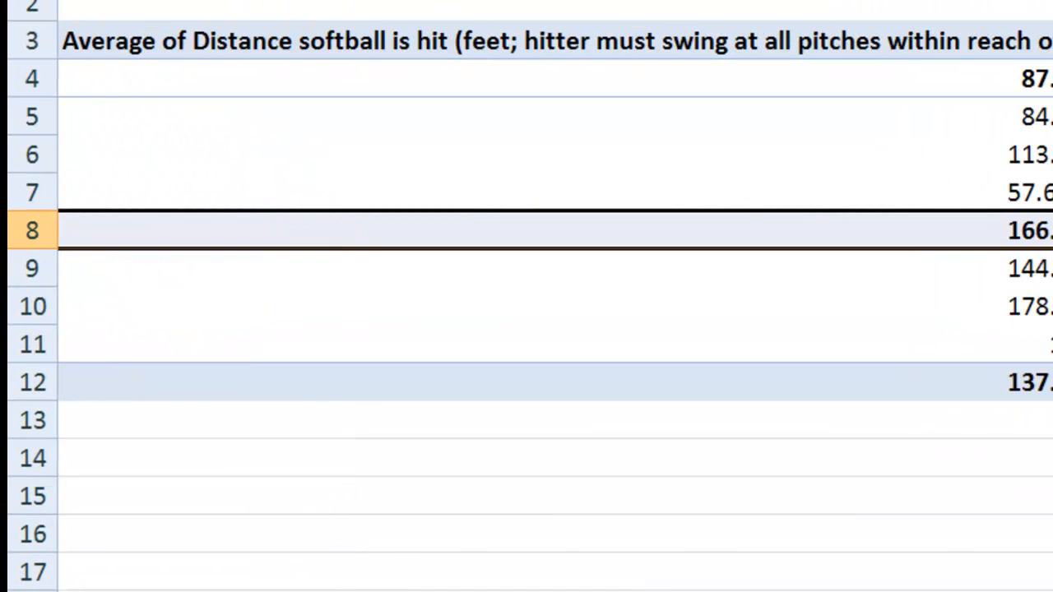
left_click_drag(1052, 1, 523, 0)
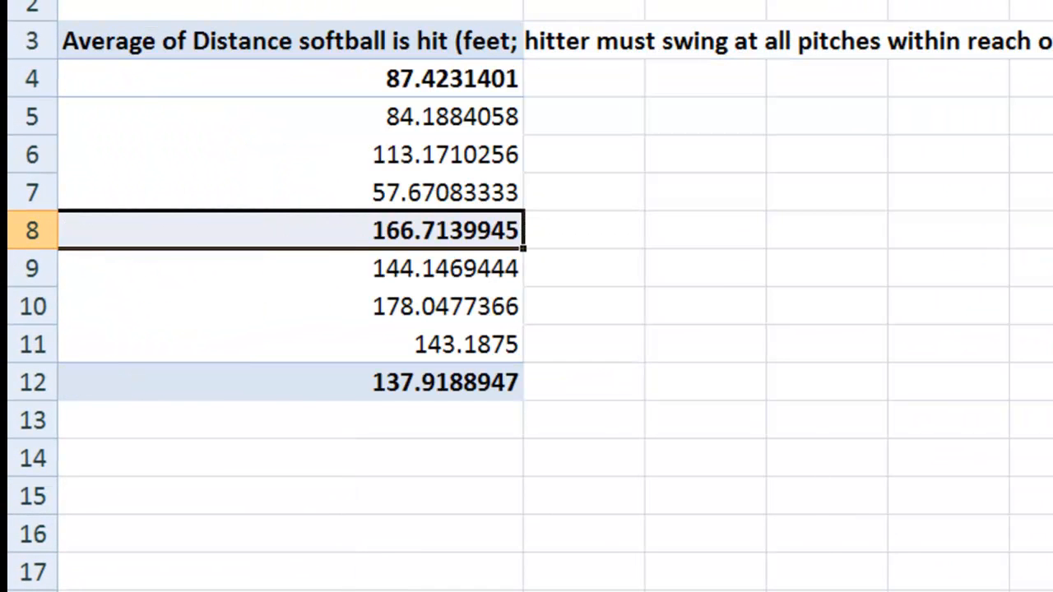
scroll(526, 296, "left", 1)
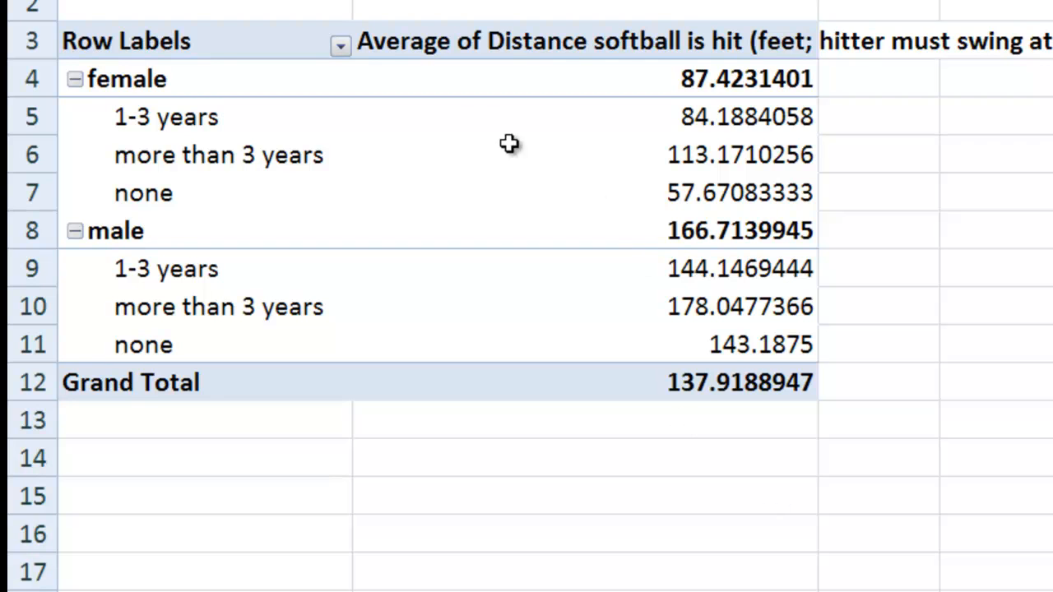
Step: Examine the average distances for females with 1-3 years, more than 3 years and no experience
left_click(523, 115)
key("Left")
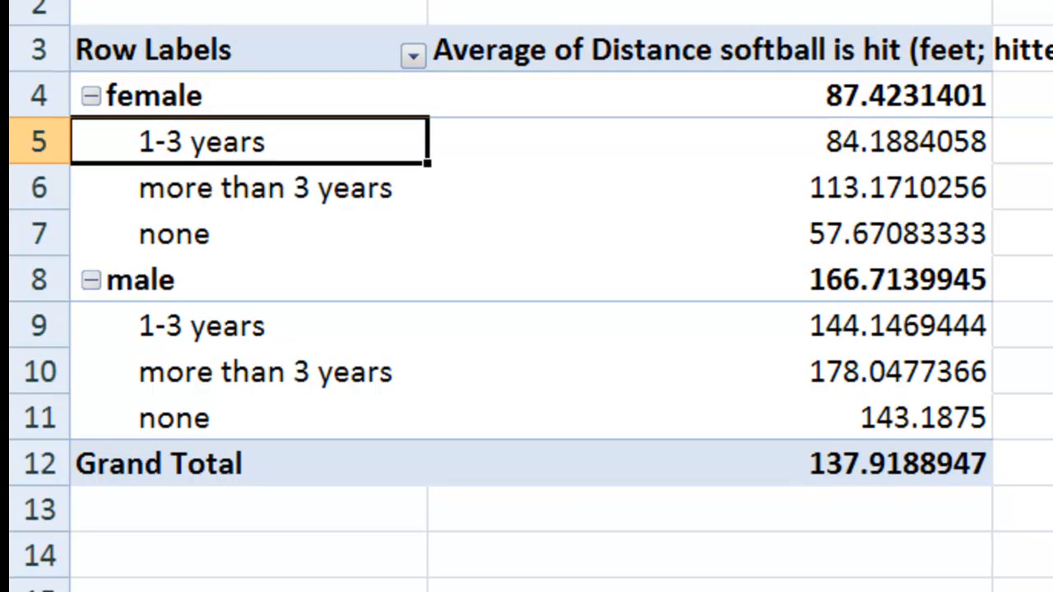
key("Right")
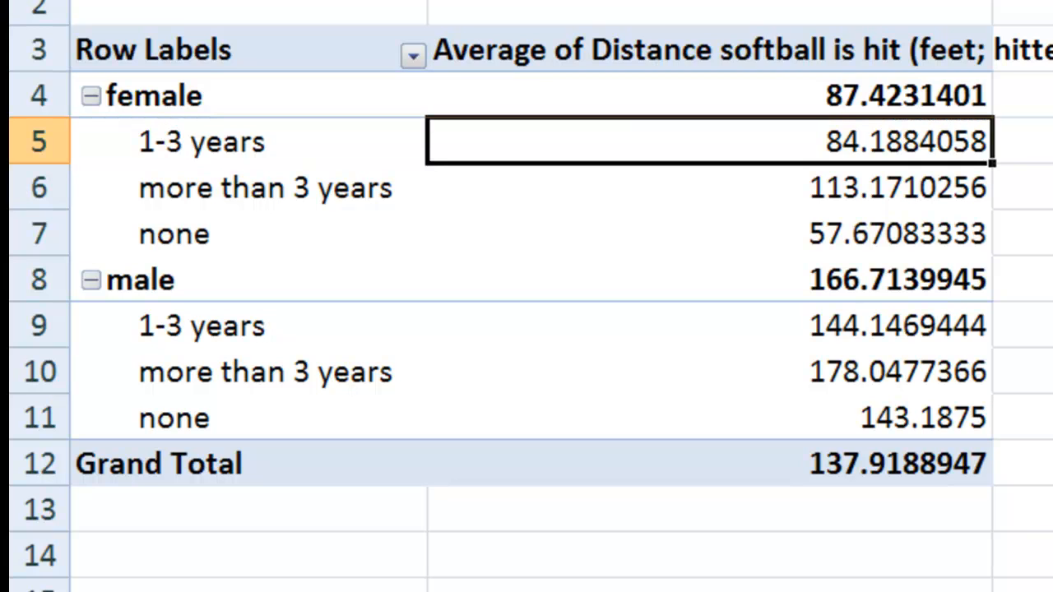
key("Down")
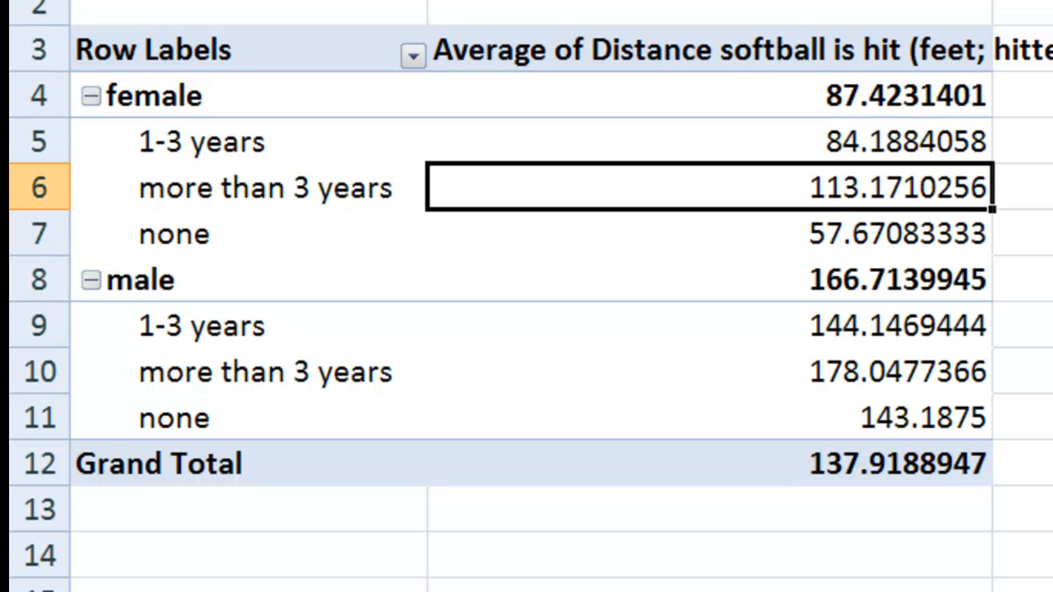
key("Down")
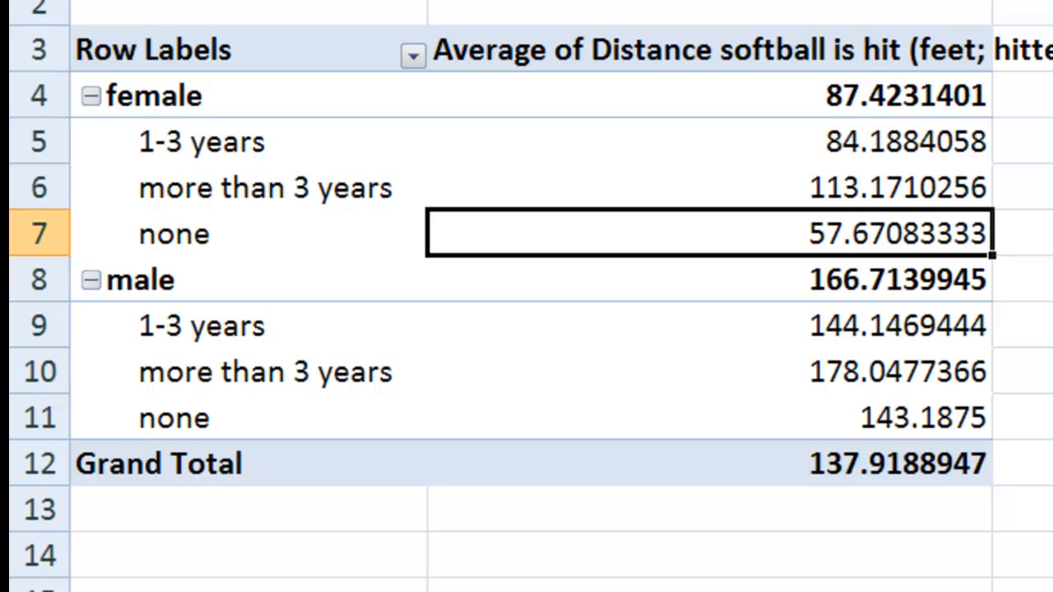
Step: Examine the overall male average distance and the averages for each male experience level
key("Down")
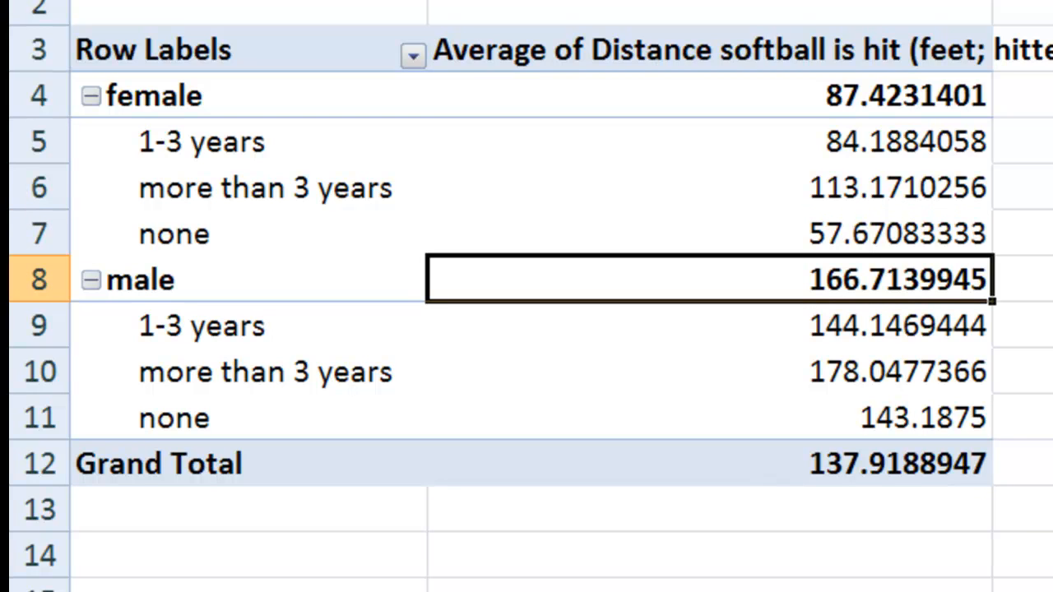
key("Left")
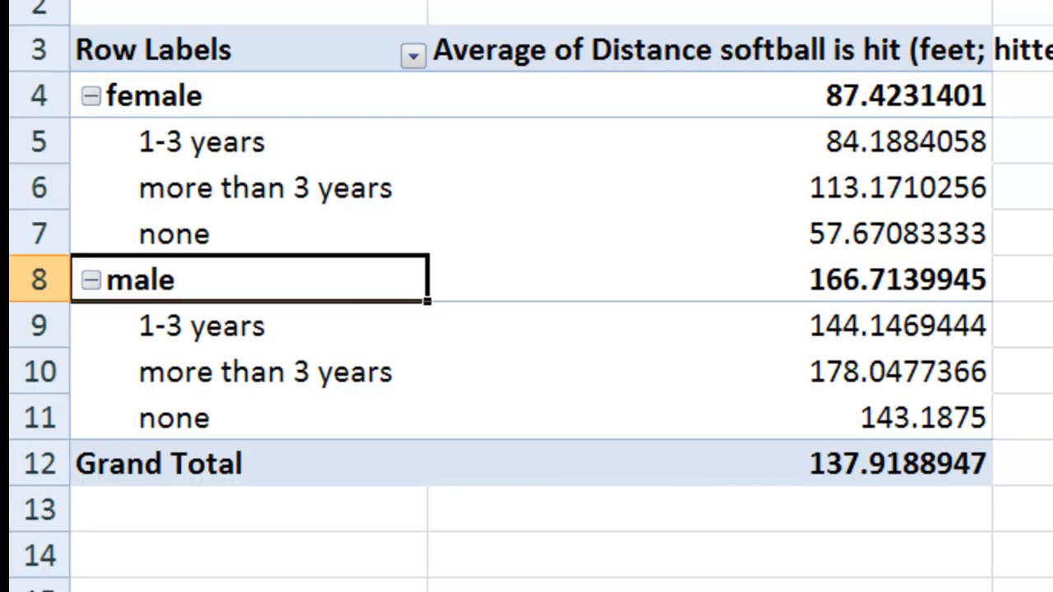
key("Right")
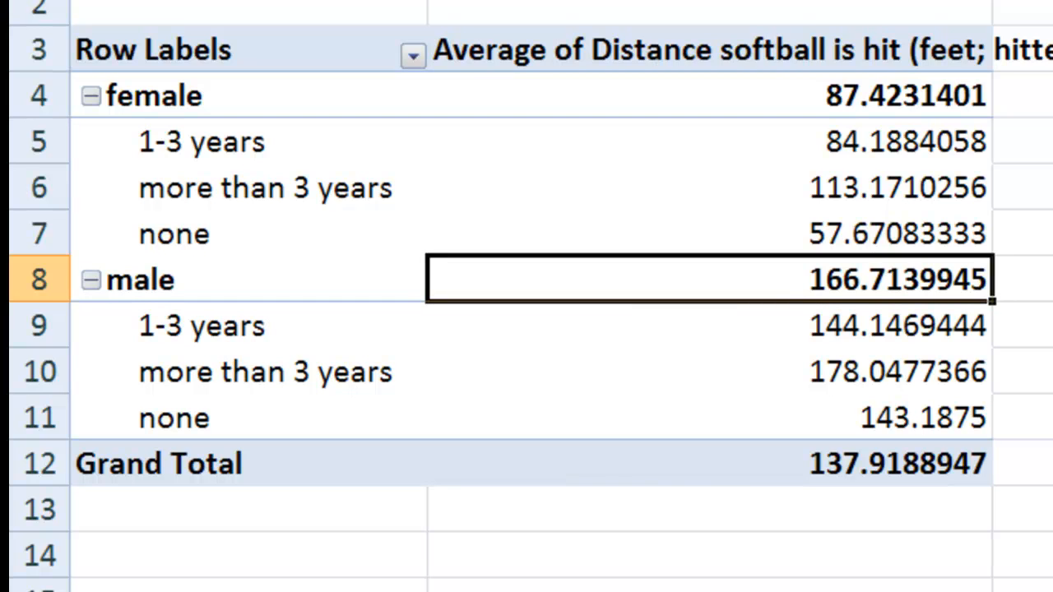
key("Down")
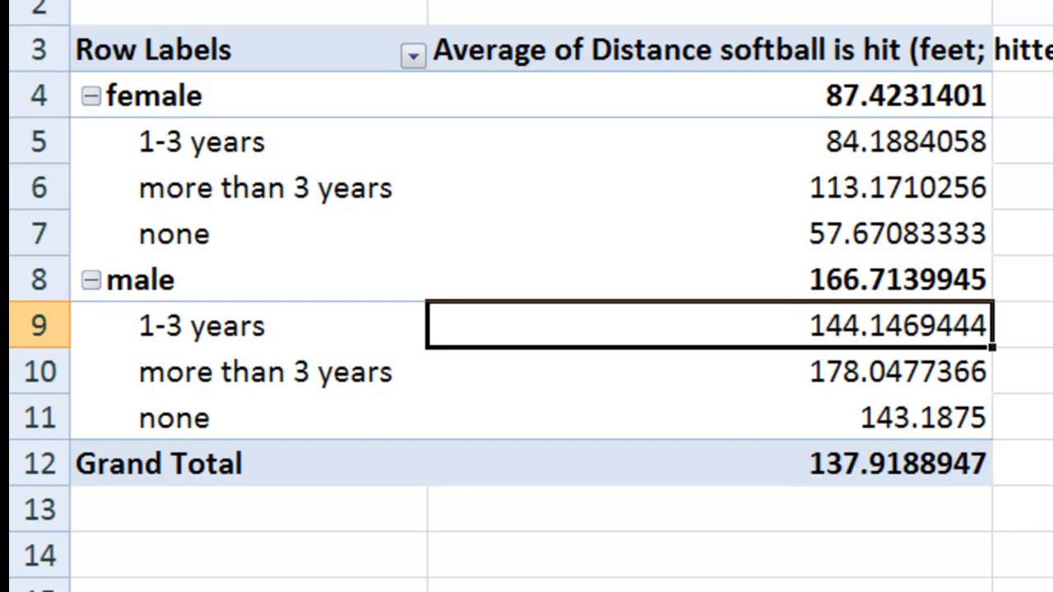
key("Down")
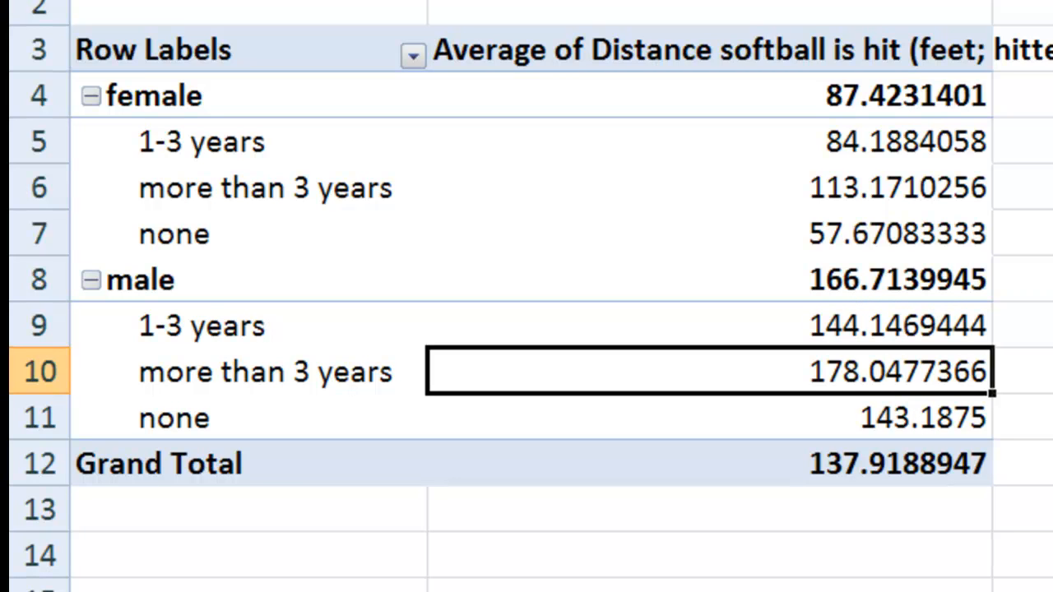
key("Down")
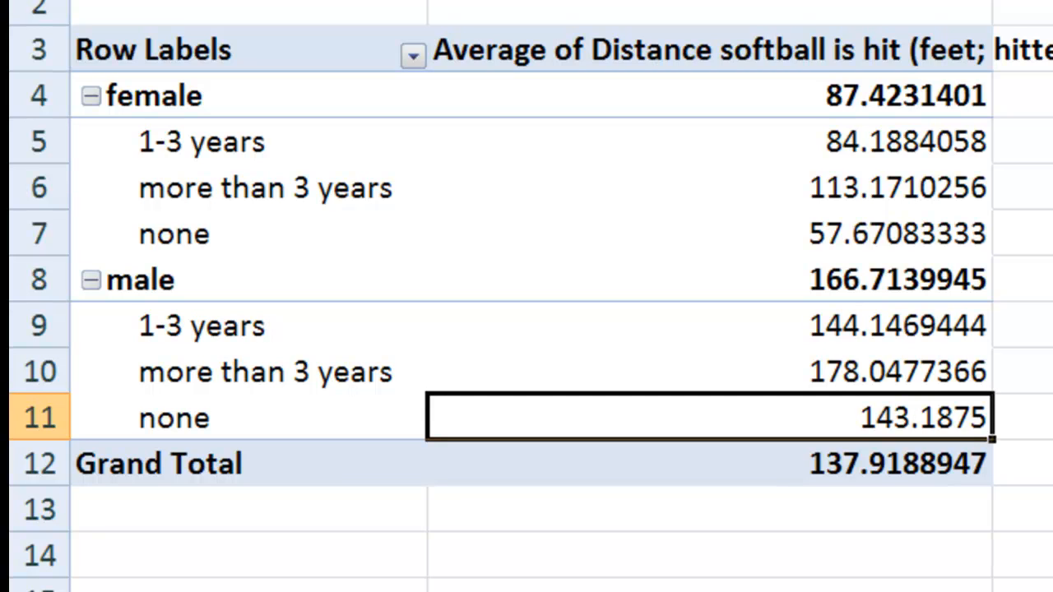
Step: Compare the average distances of males with 1-3 years and more than 3 years of experience
key("Up")
key("Up")
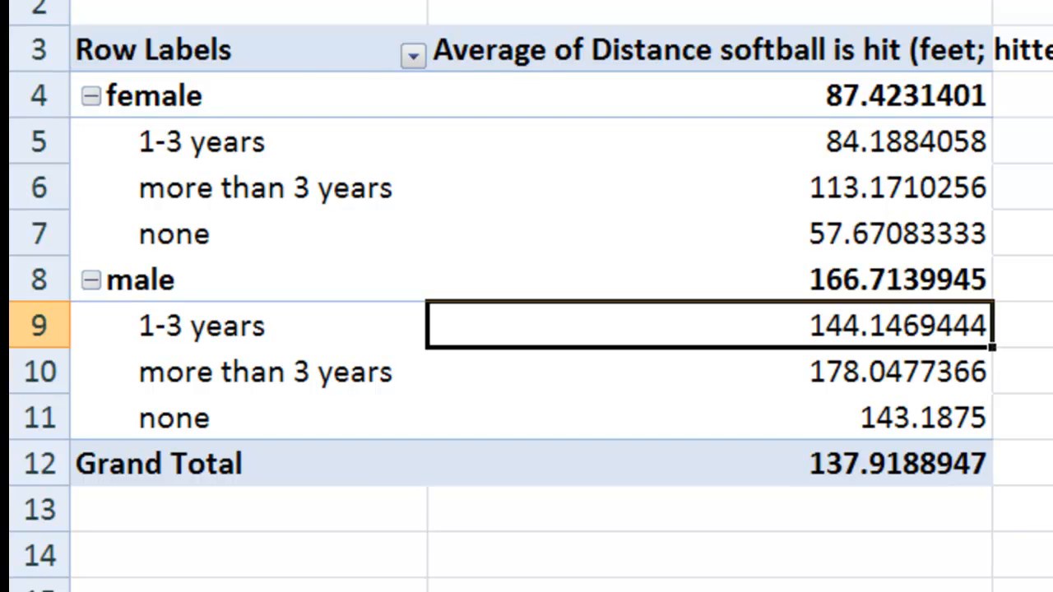
key("Down")
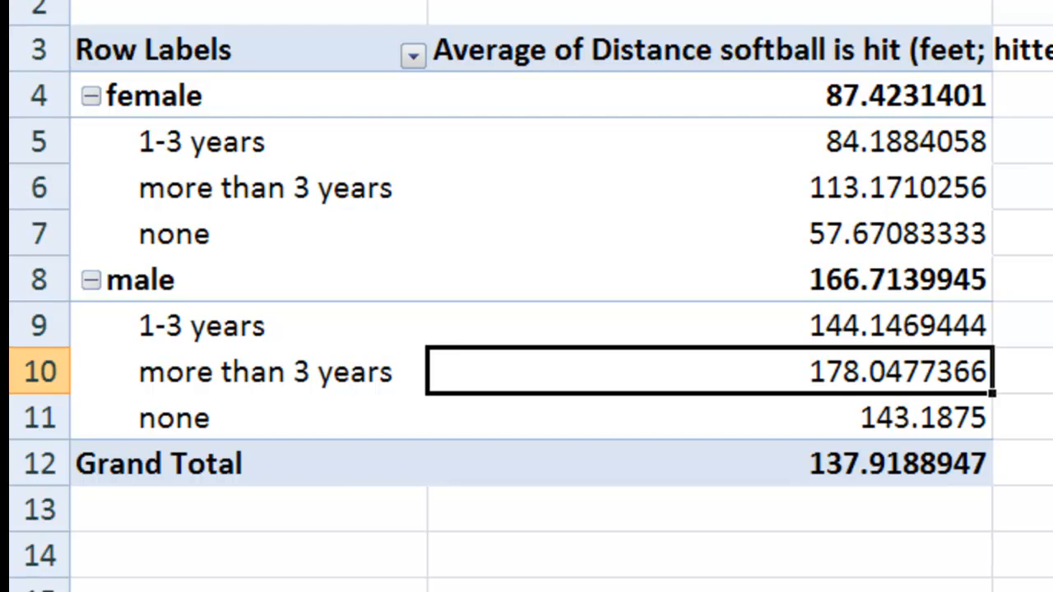
Step: Compare the overall female average distance with the overall male average distance
key("Up")
key("Up")
key("Up")
key("Up")
key("Up")
key("Up")
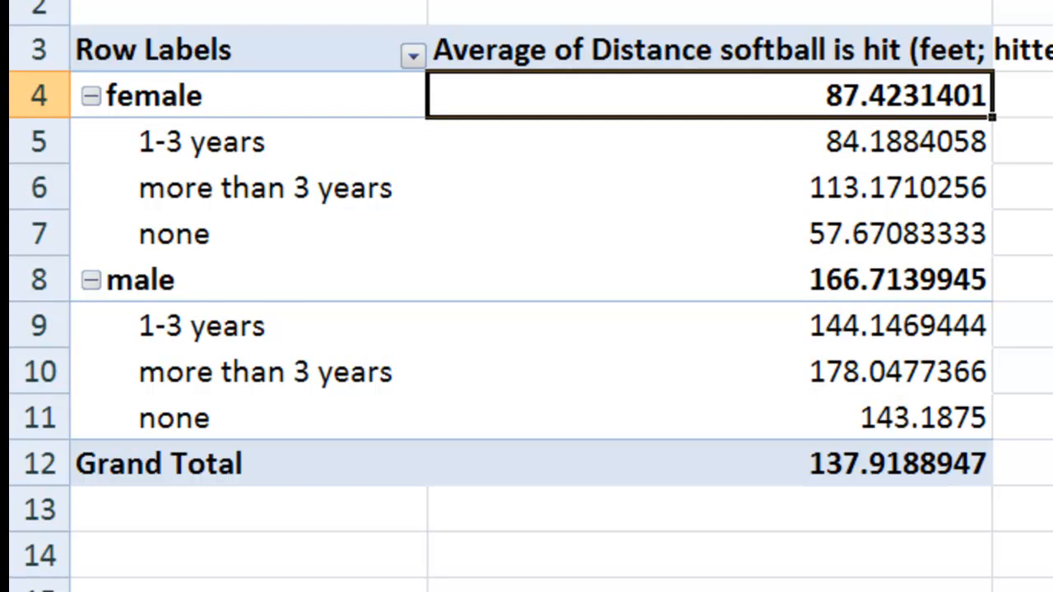
key("Down")
key("Down")
key("Down")
key("Down")
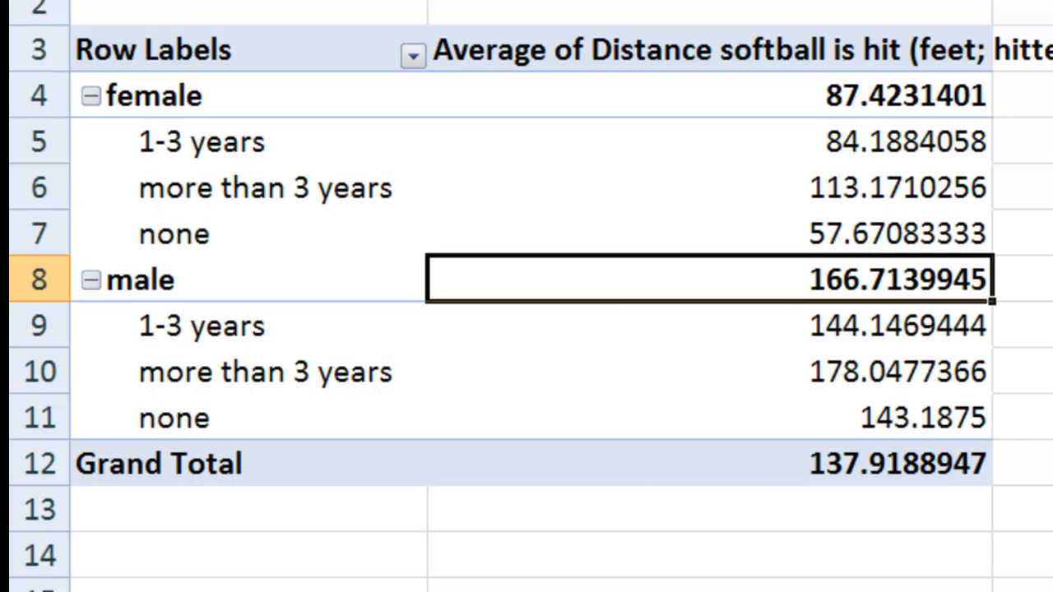
Step: Compare the average distances of females and males with no experience
key("Up")
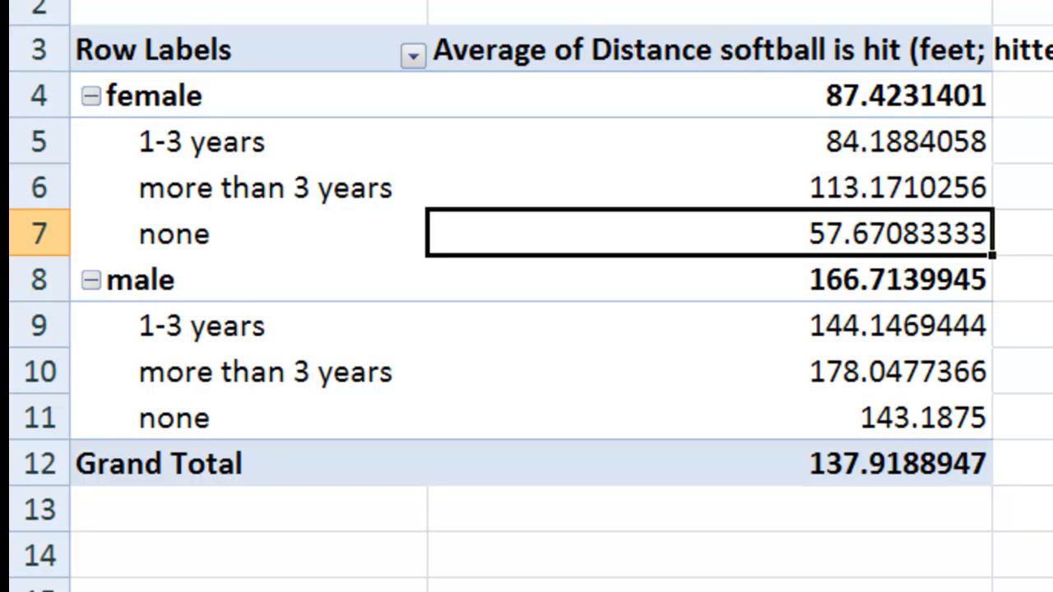
key("Down")
key("Down")
key("Down")
key("Down")
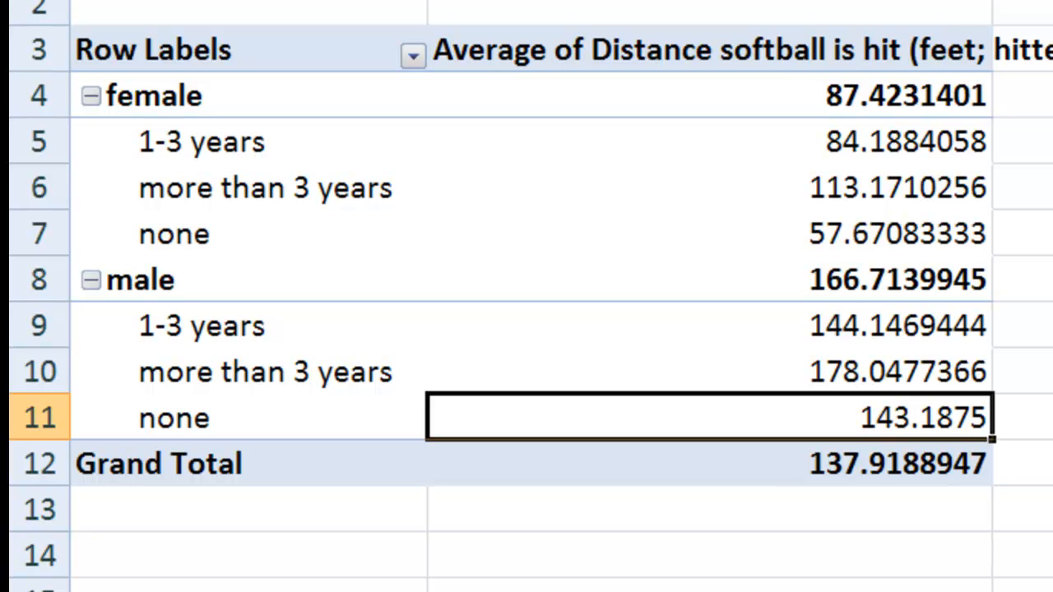
Step: Compare the average distances of females and males with more than 3 years of experience
key("Up")
key("Up")
key("Up")
key("Up")
key("Up")
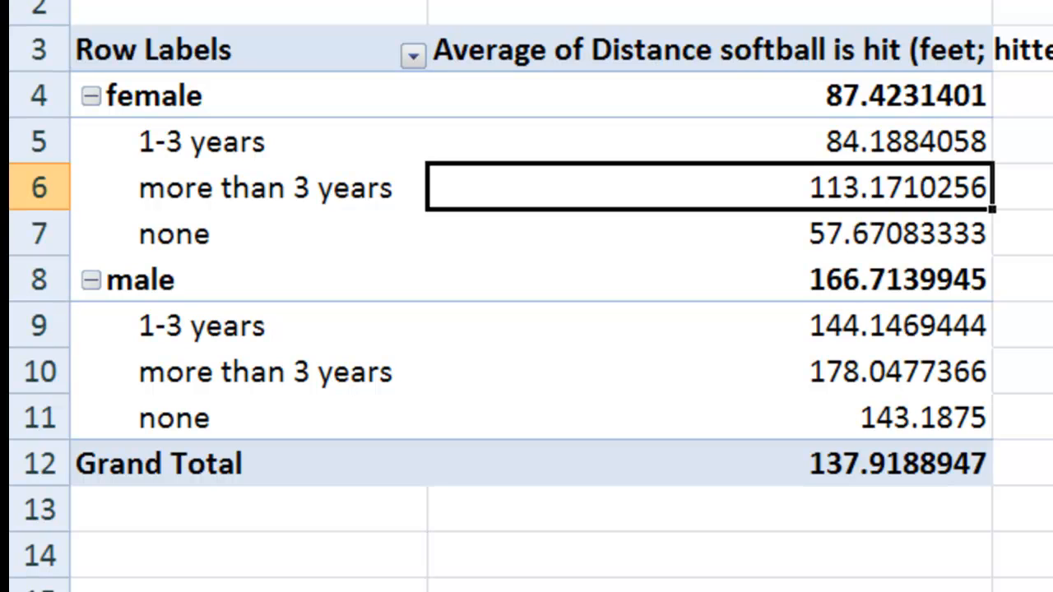
key("Down")
key("Down")
key("Down")
key("Down")
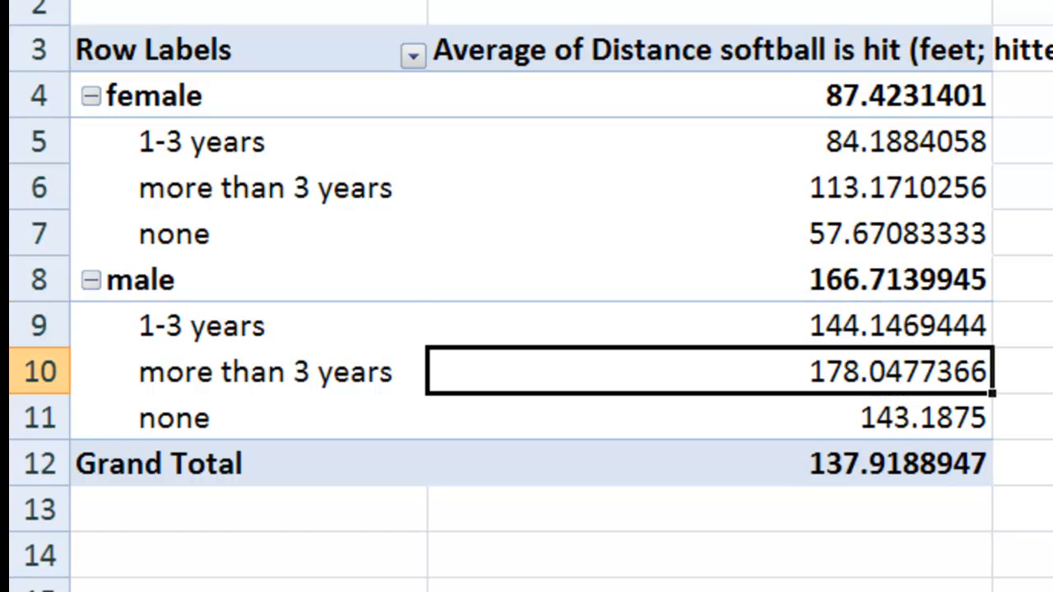